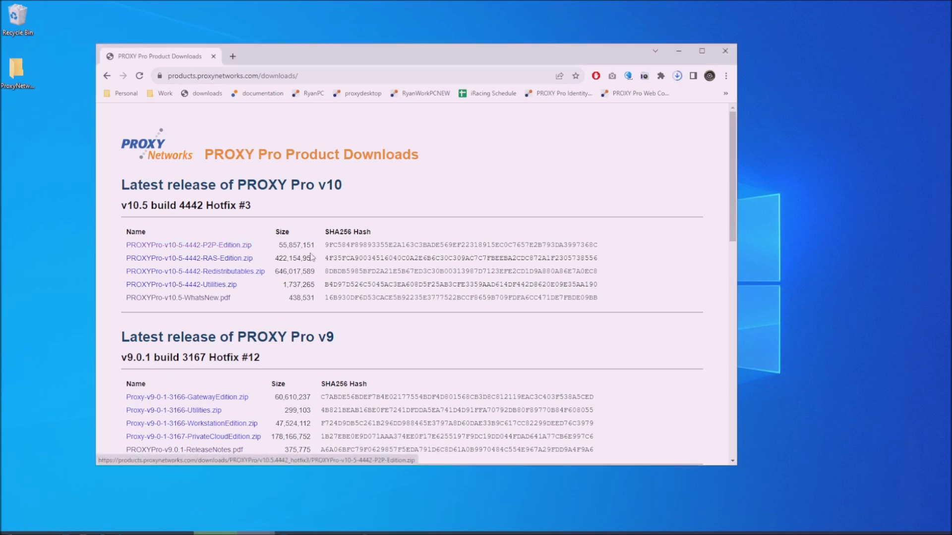
- Download PROXYPro-v10-5-4442-P2P-Edition.zip (53.3 MB) from the v10 release list
mouse_move(635, 113)
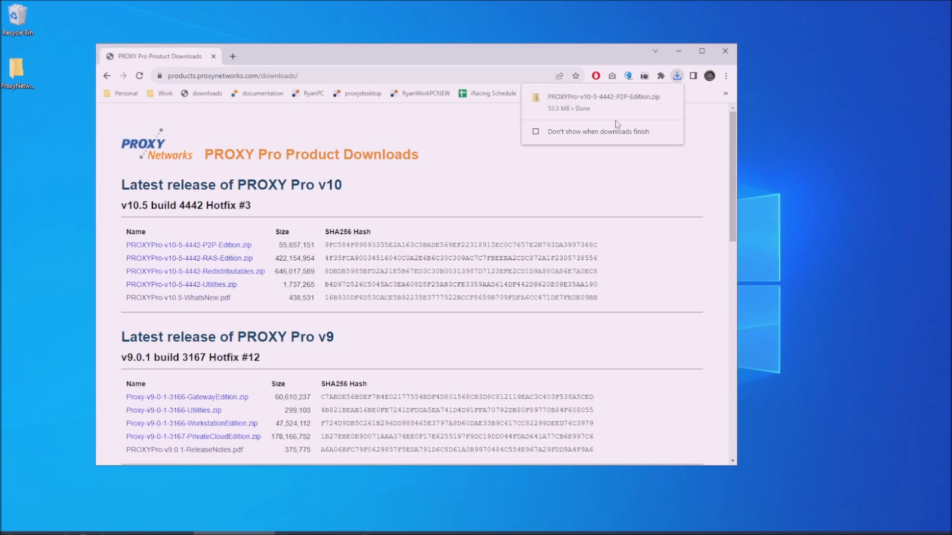
- Extract all files from the downloaded P2P Edition zip in the Downloads folder
left_click(613, 103)
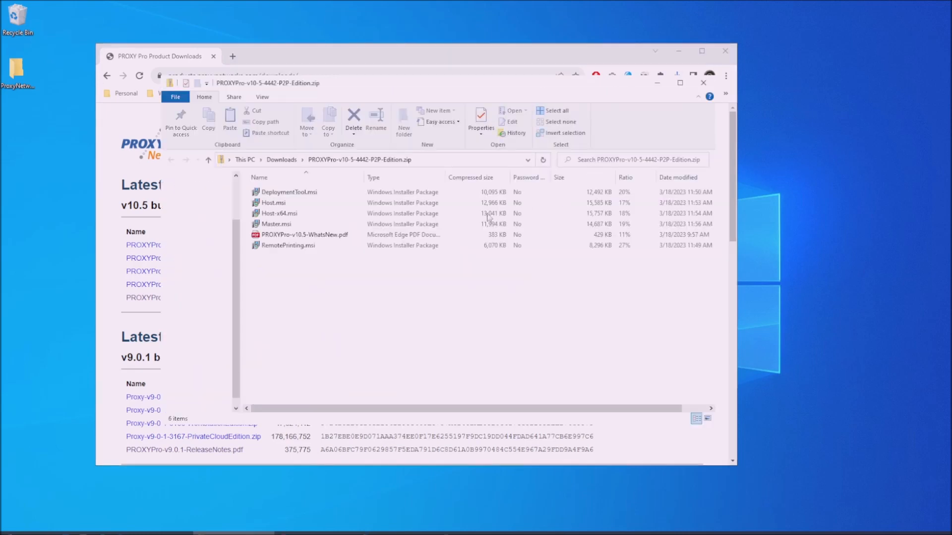
left_click(281, 160)
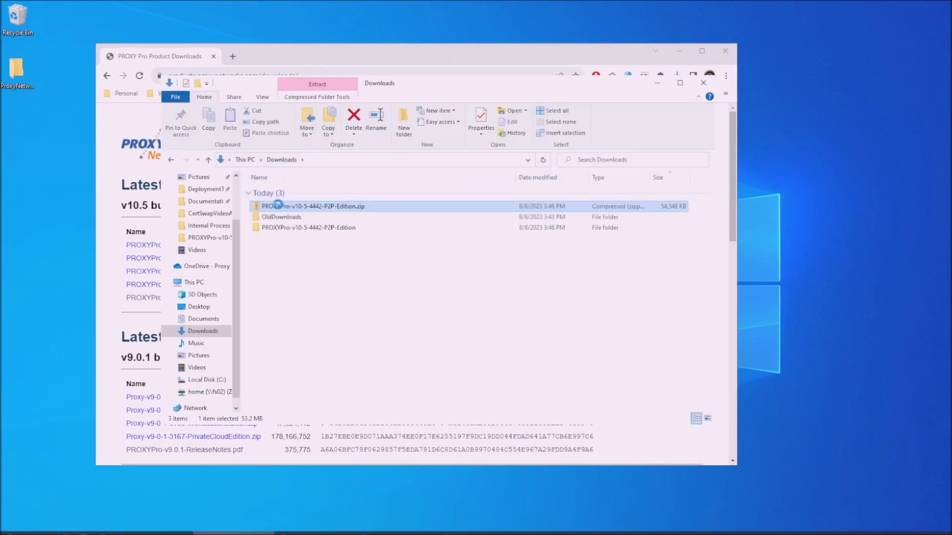
right_click(279, 208)
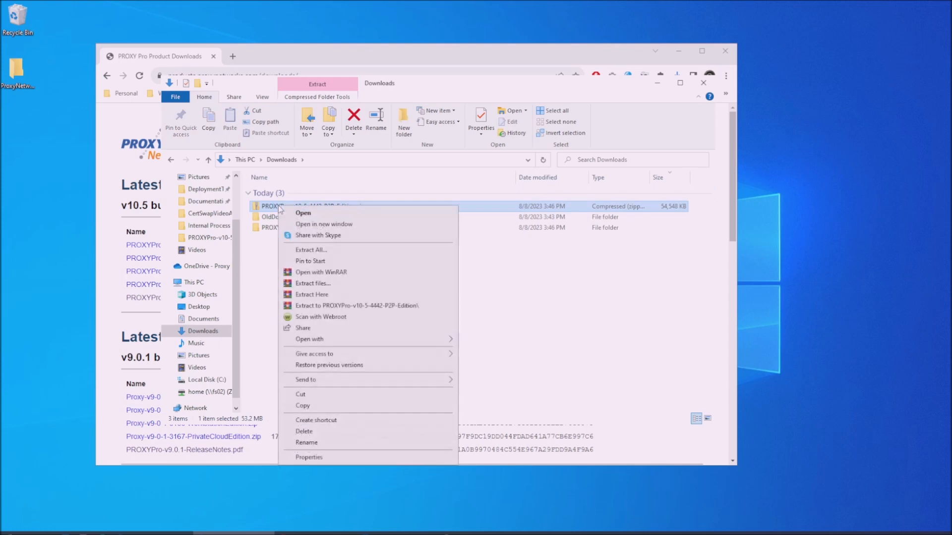
left_click(306, 251)
key("Return")
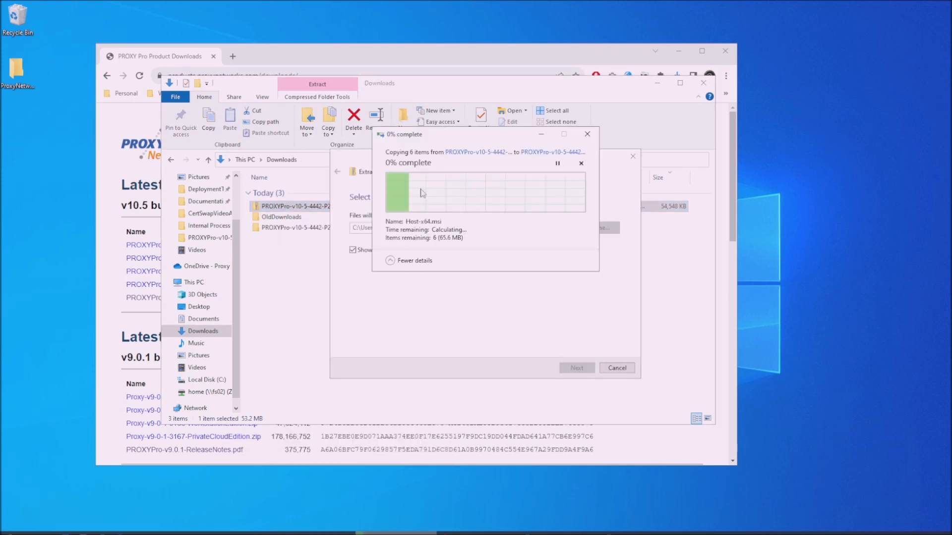
- Install DeploymentTool.msi and launch PROXY Pro Deployment Tool from Start
double_click(330, 207)
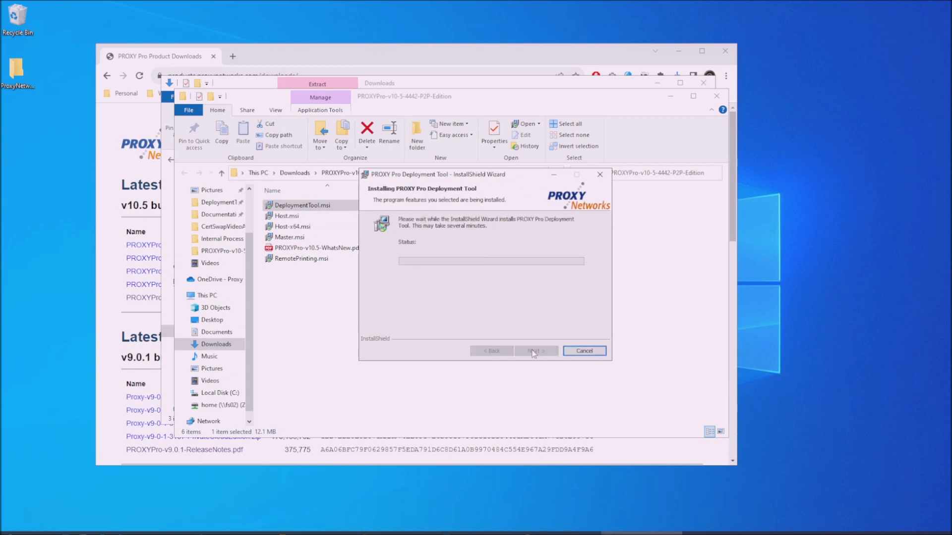
left_click(535, 351)
key("super")
type("prox")
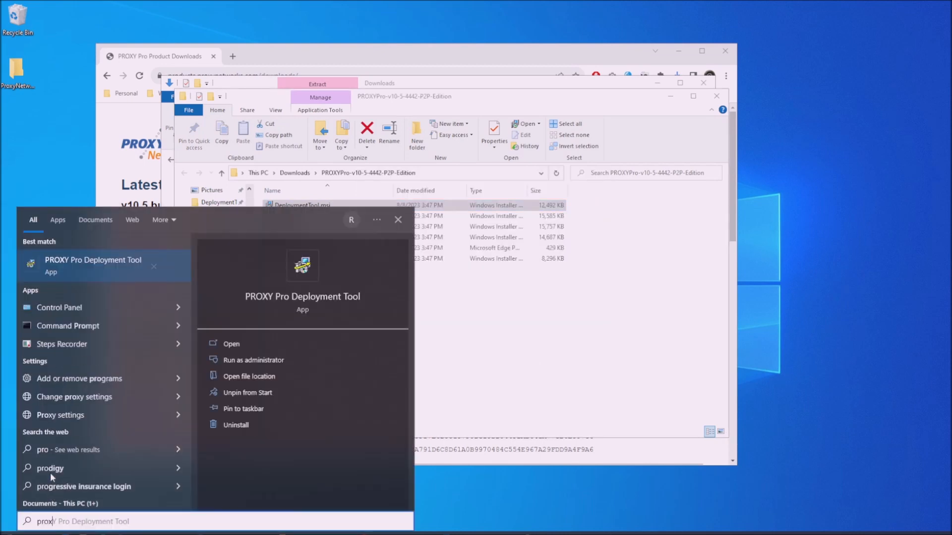
type("y pro depl")
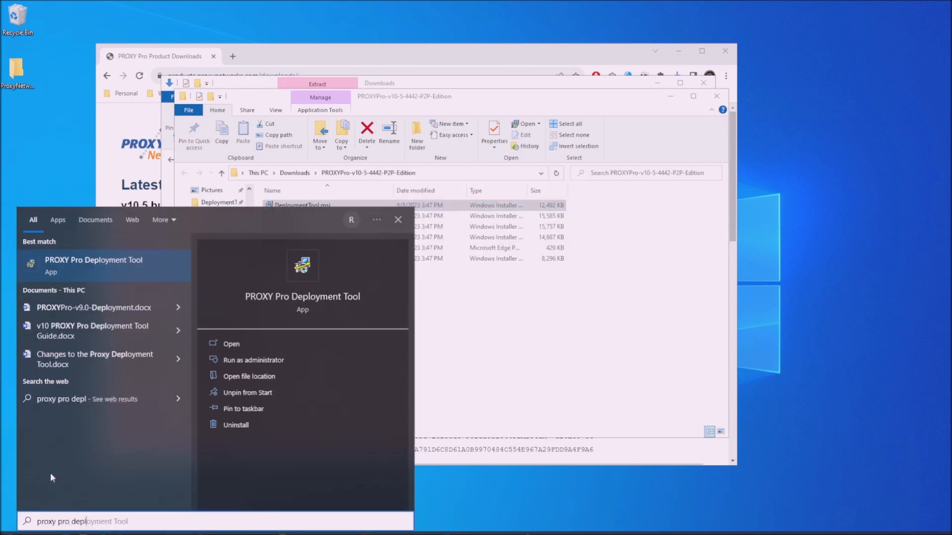
left_click(115, 265)
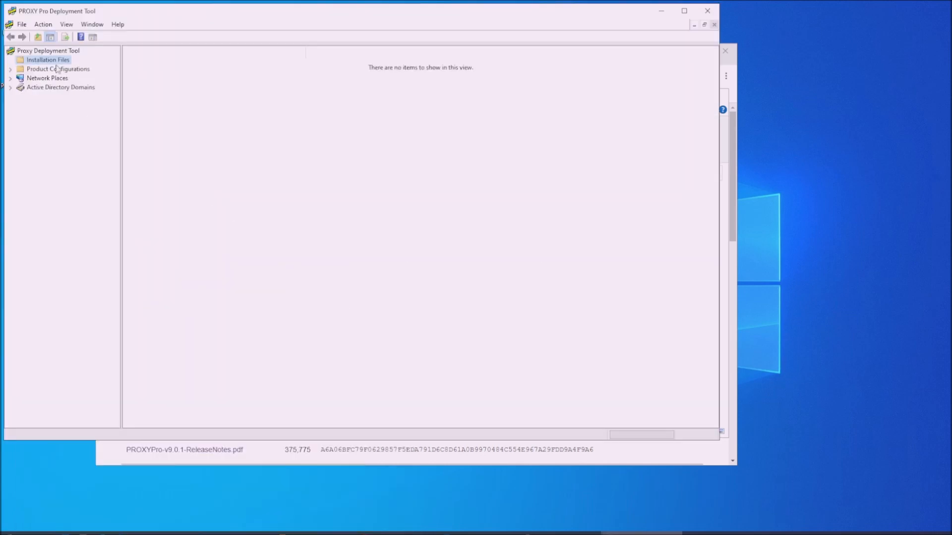
- Add a new installation file, browsing to the extracted PROXYPro-v10-5-4442-P2P-Edition folder in Downloads
left_click(725, 51)
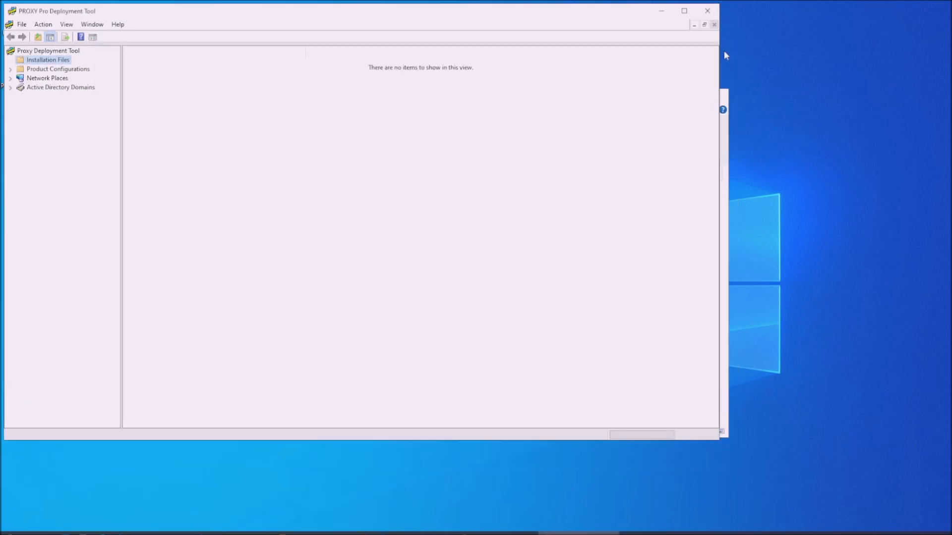
right_click(70, 60)
mouse_move(142, 70)
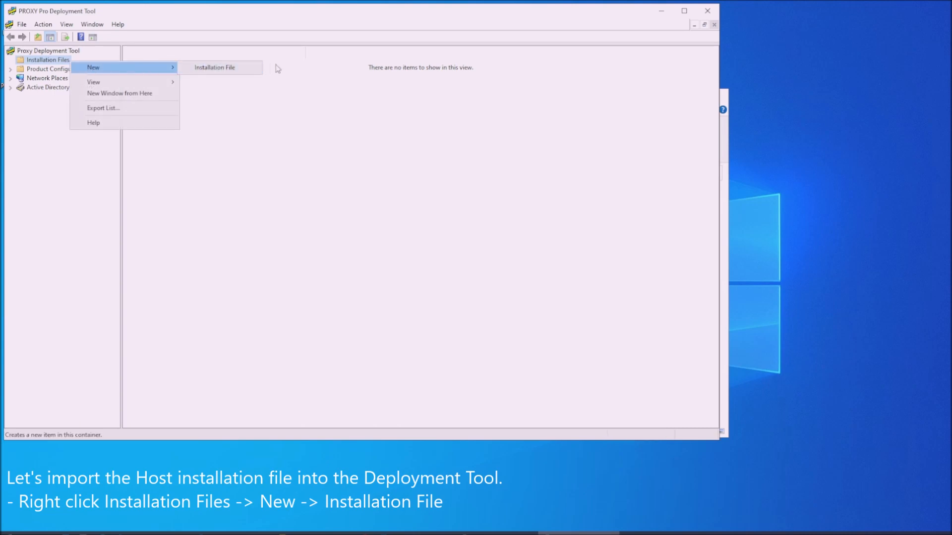
left_click(246, 68)
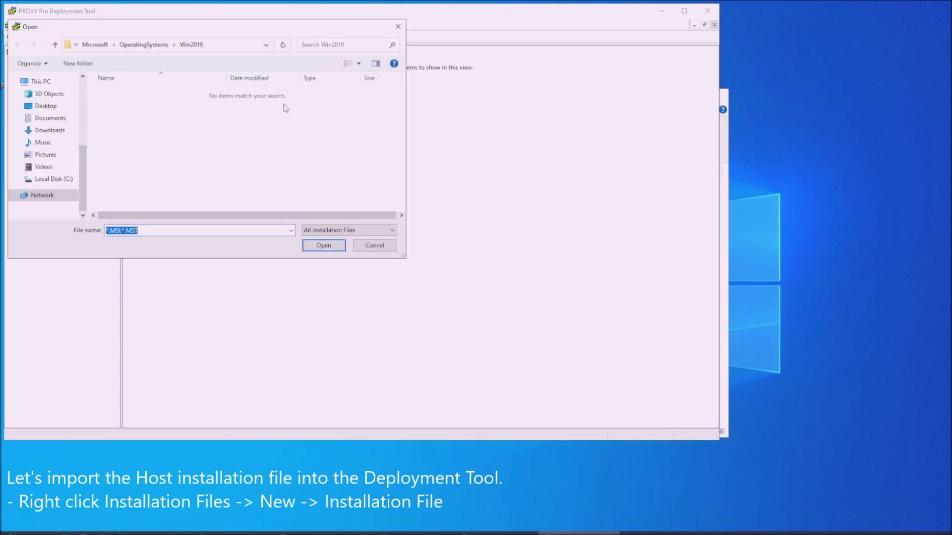
left_click(61, 132)
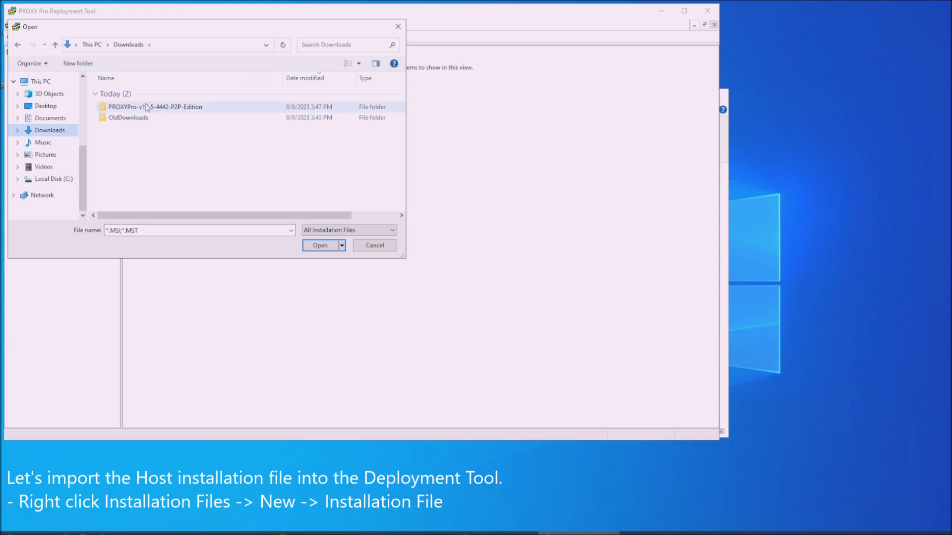
double_click(147, 106)
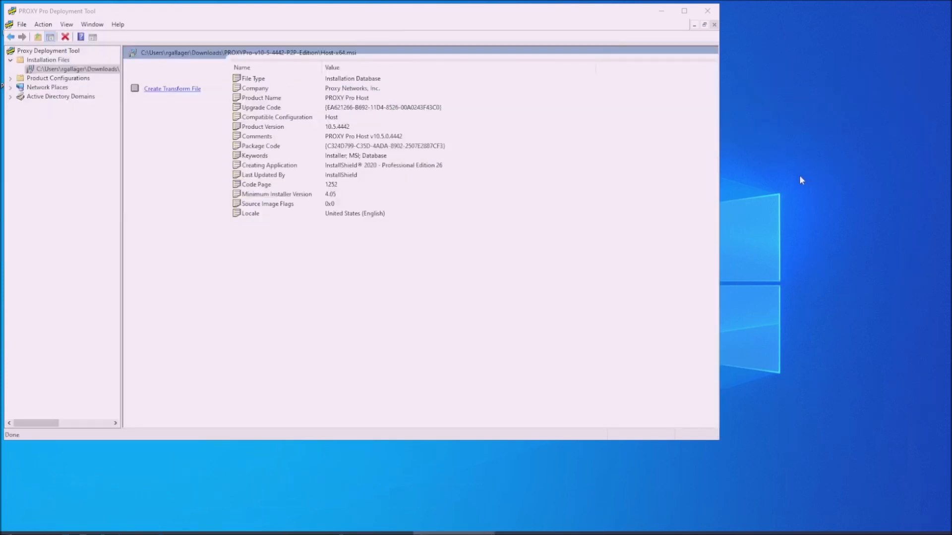
- Under Product Configurations, add a new Host configuration named HostSettings
left_click(10, 78)
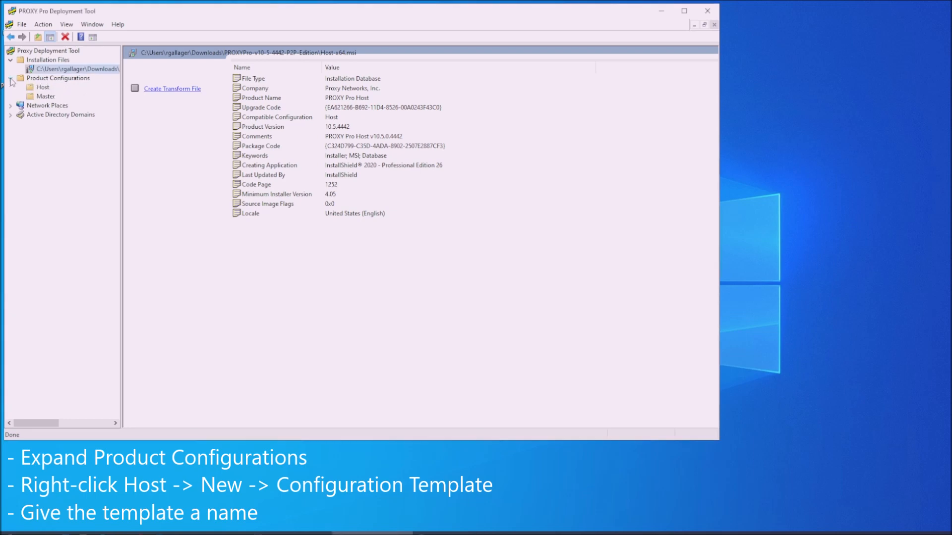
right_click(48, 89)
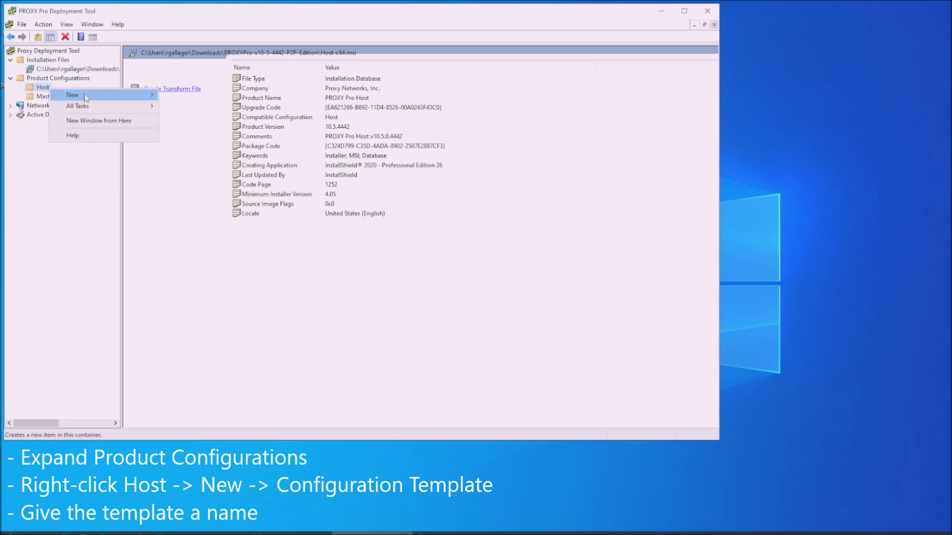
mouse_move(141, 95)
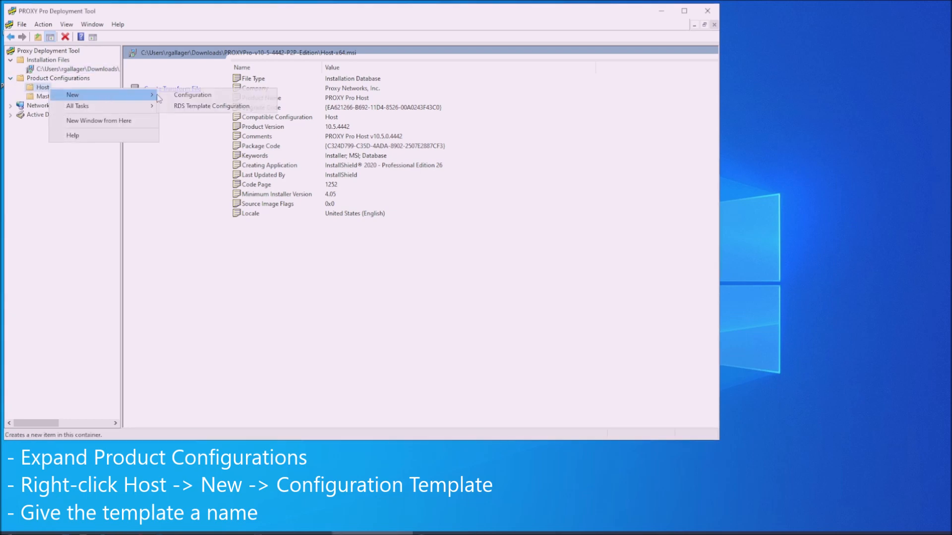
left_click(240, 98)
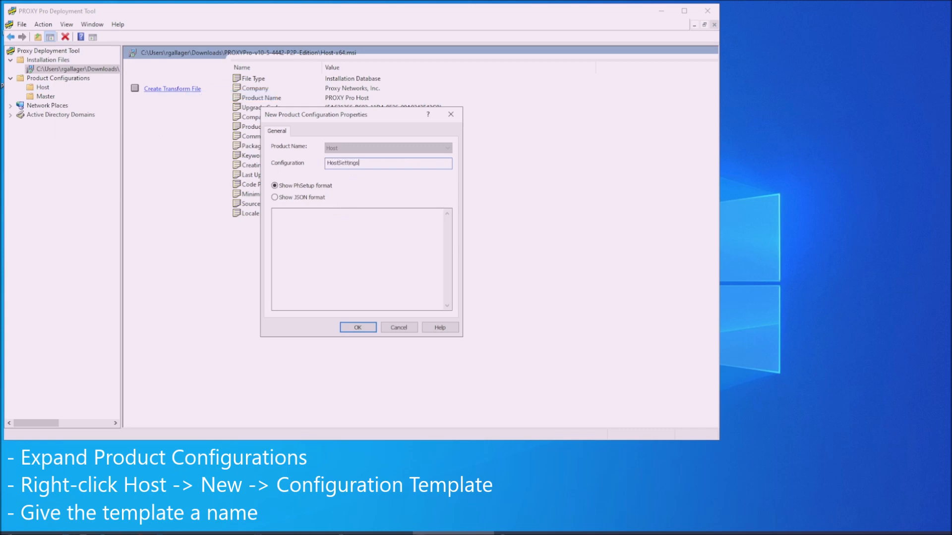
key("Return")
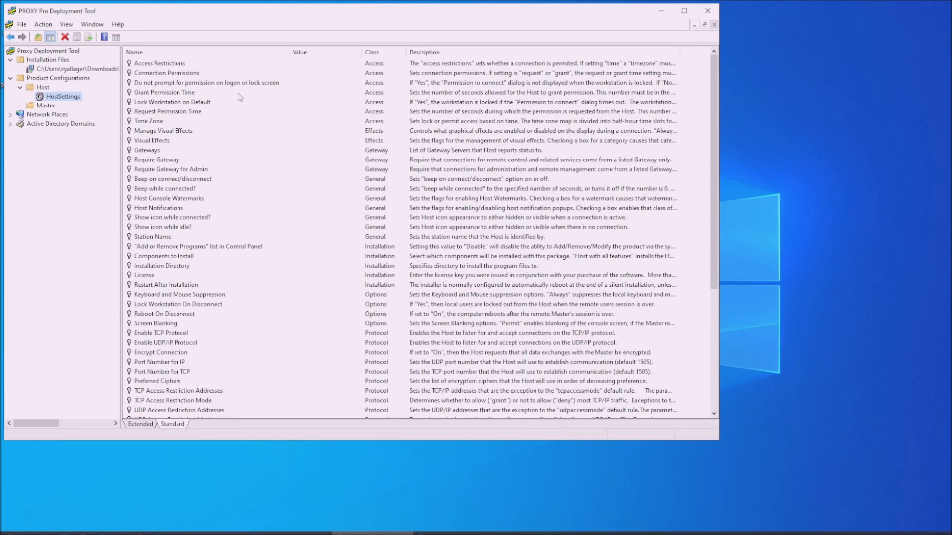
- Highlight Connection Permissions, Gateways, Station Name, Host Notifications and License in HostSettings
left_click(206, 74)
left_click(156, 151, "ctrl")
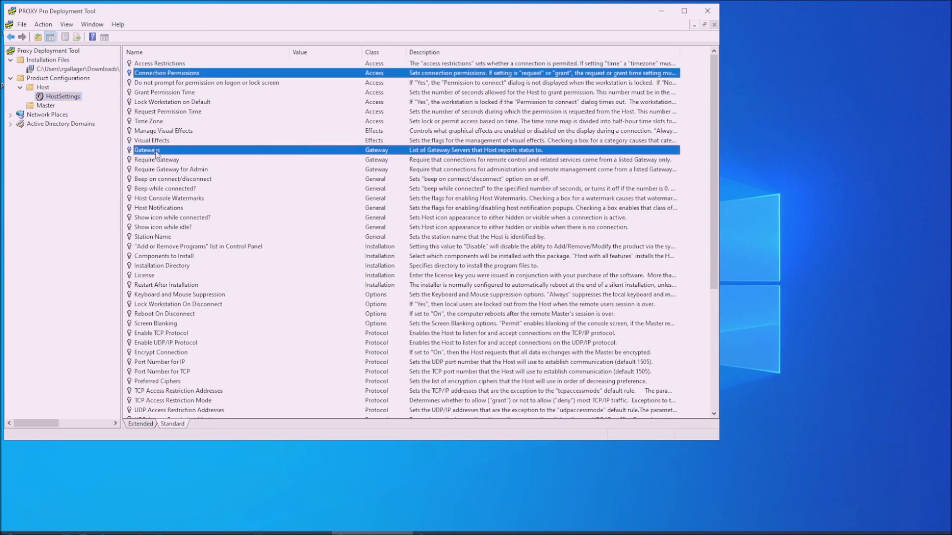
left_click(151, 237, "ctrl")
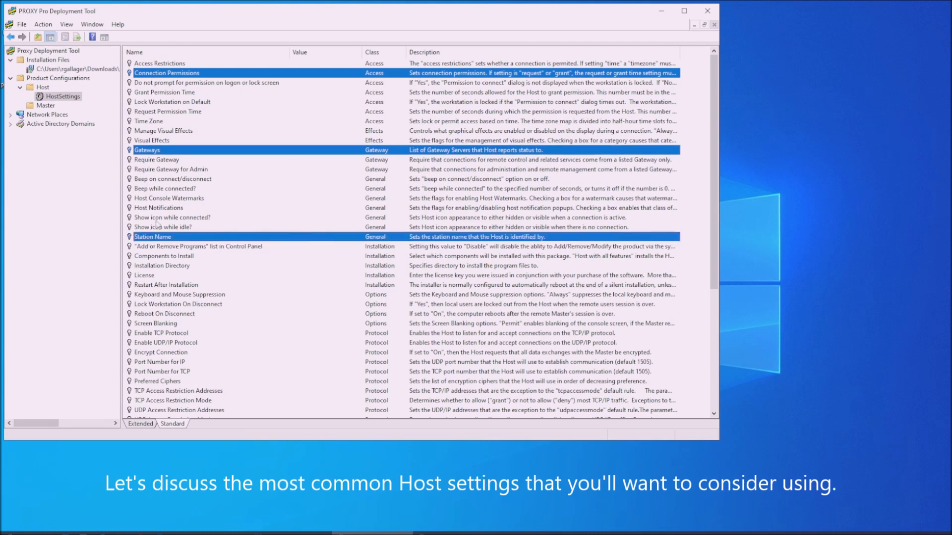
left_click(159, 212, "ctrl")
left_click(149, 276, "ctrl")
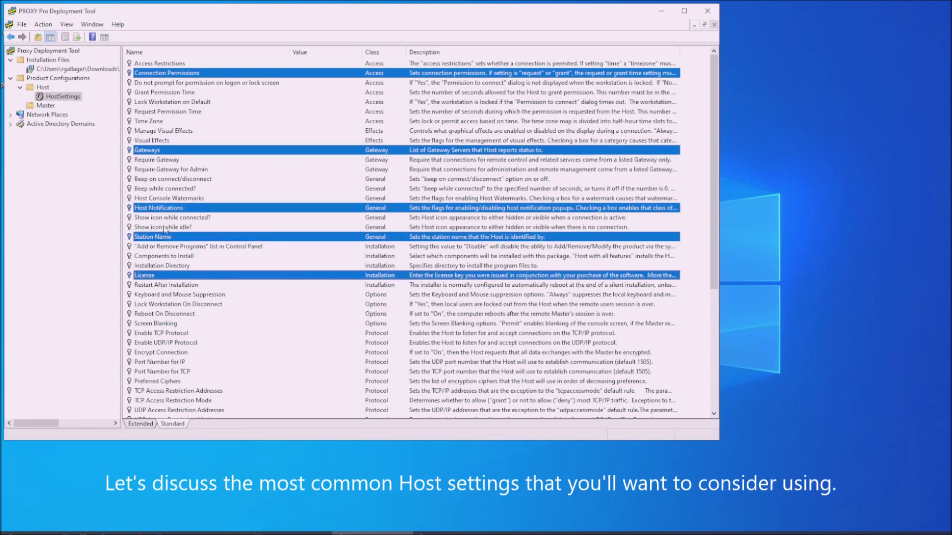
left_click(173, 180, "ctrl")
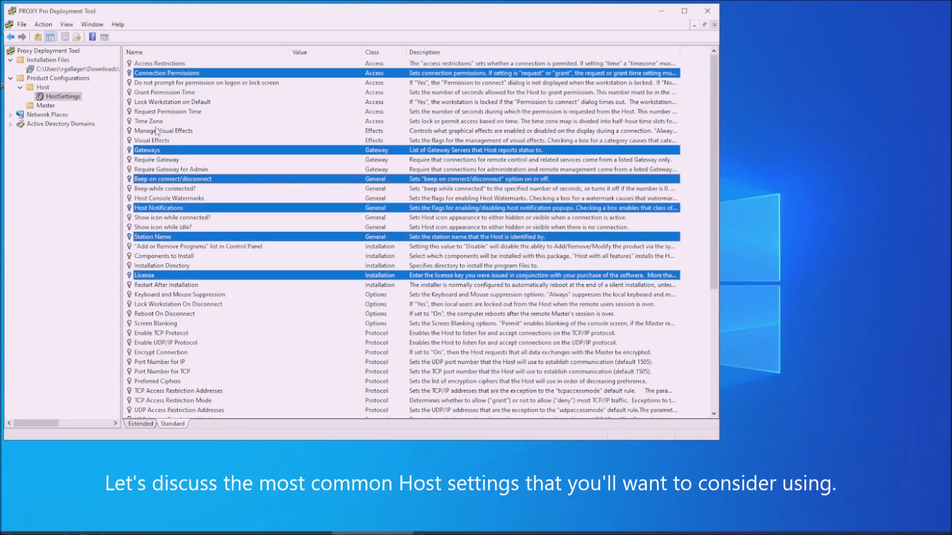
- Open the PROXY Pro Host Control Panel from the system tray and place it upper right
left_click(895, 533)
double_click(877, 480)
left_click_drag(525, 130, 882, 25)
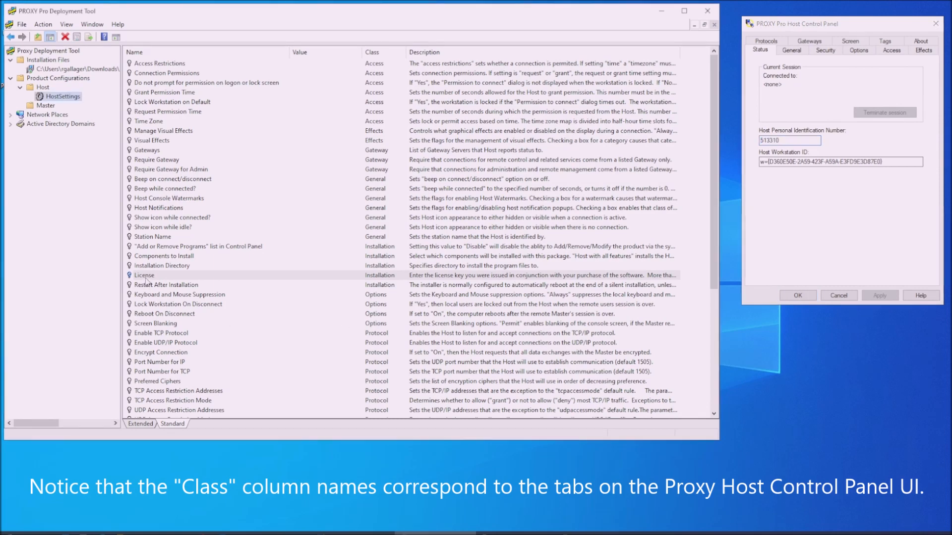
- Set the License setting to 'Use this value' and enter the licence key
double_click(146, 276)
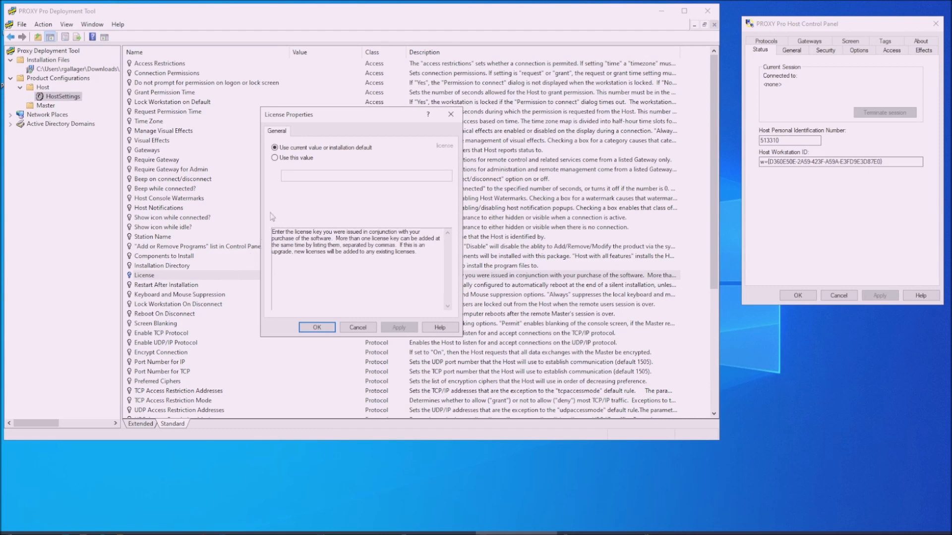
left_click(275, 158)
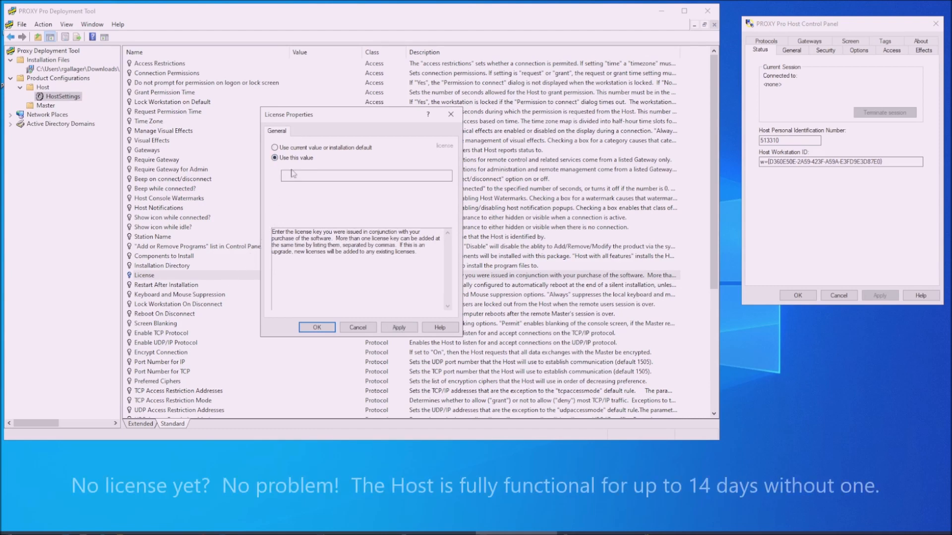
left_click(300, 174)
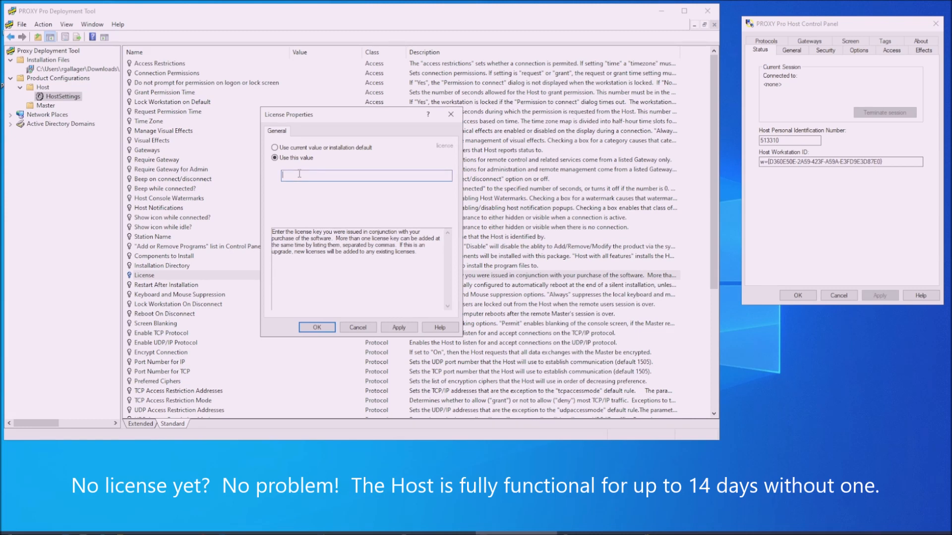
type("1234 5688 1234 5678 12...")
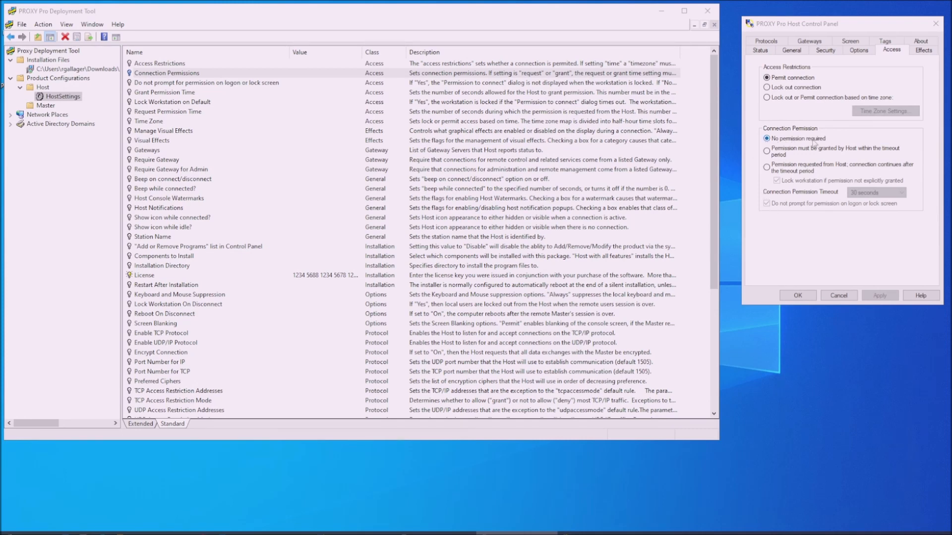
- Set Connection Permissions to Grant, matching the Host Control Panel's grant-permission option
left_click(766, 151)
left_click(768, 140)
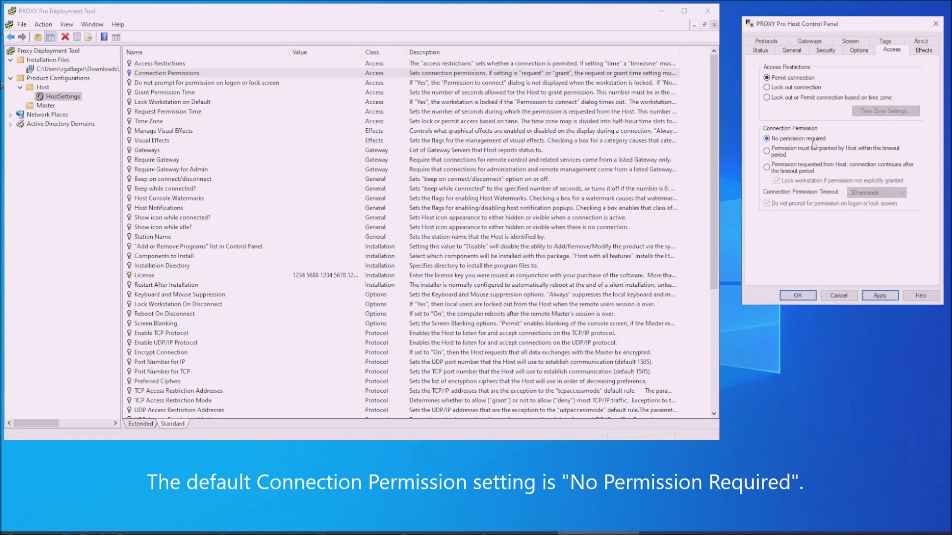
double_click(182, 77)
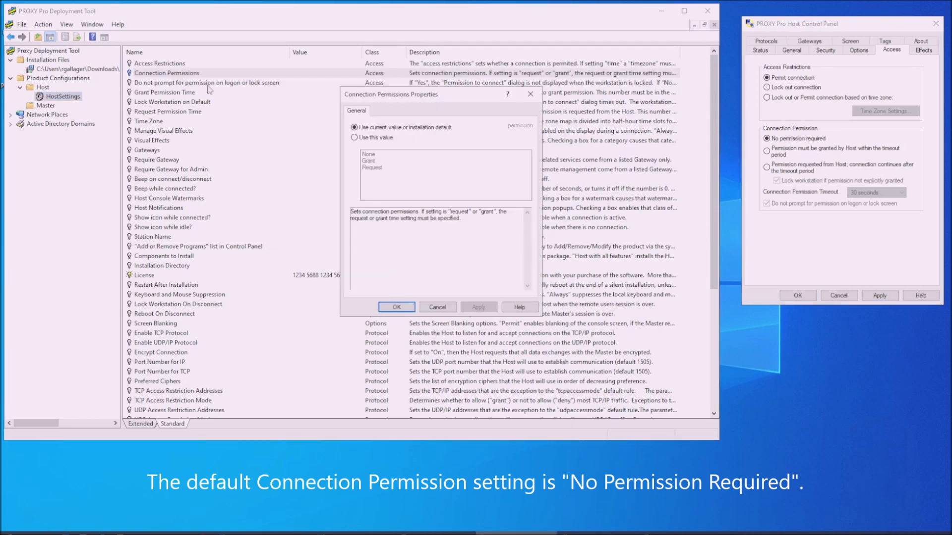
left_click(355, 138)
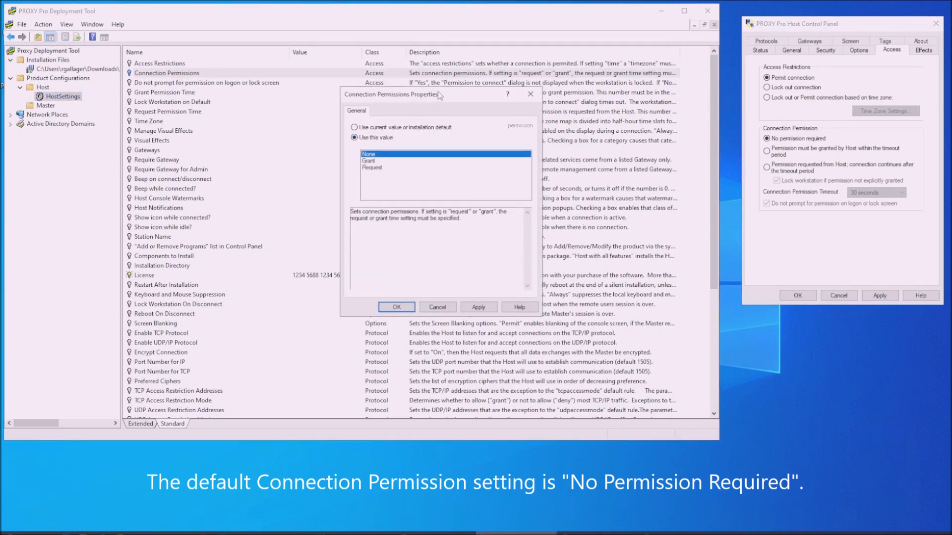
left_click_drag(437, 91, 446, 90)
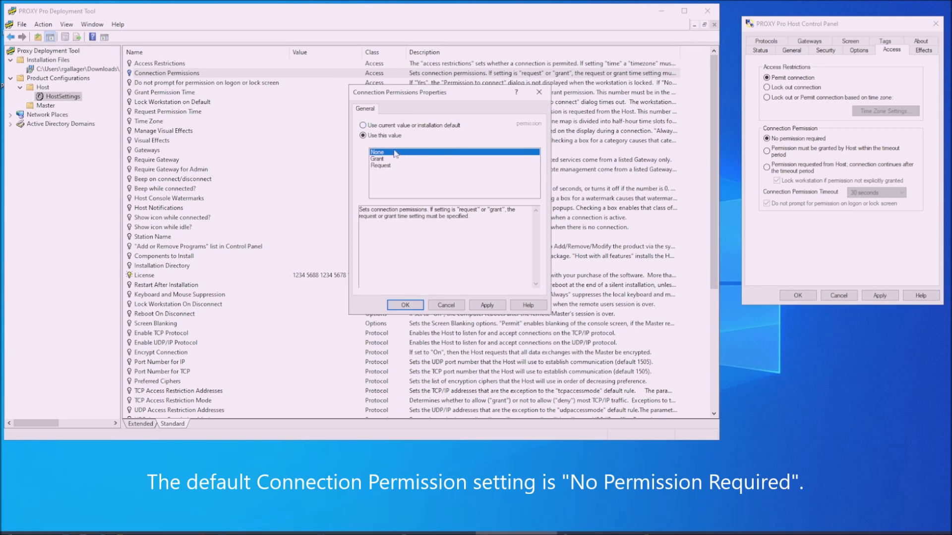
left_click(381, 160)
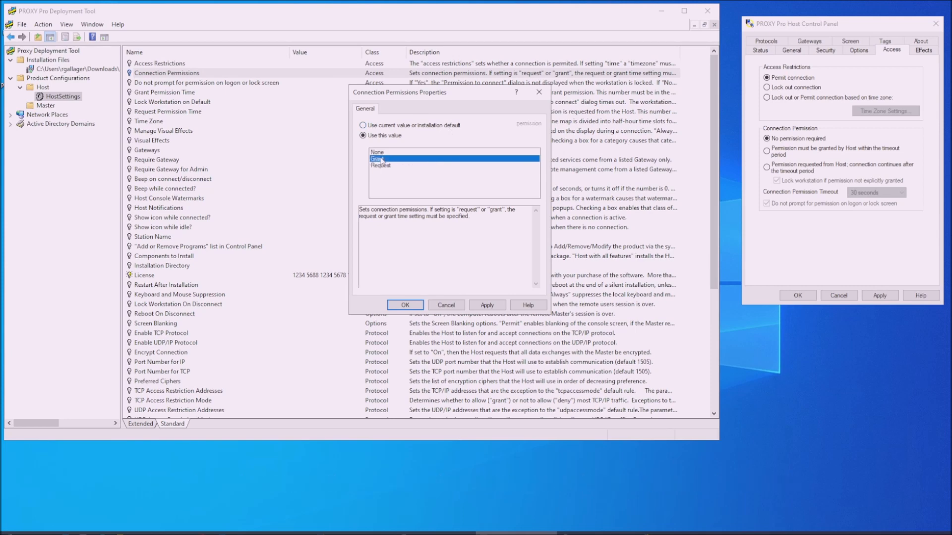
left_click(767, 151)
left_click(877, 296)
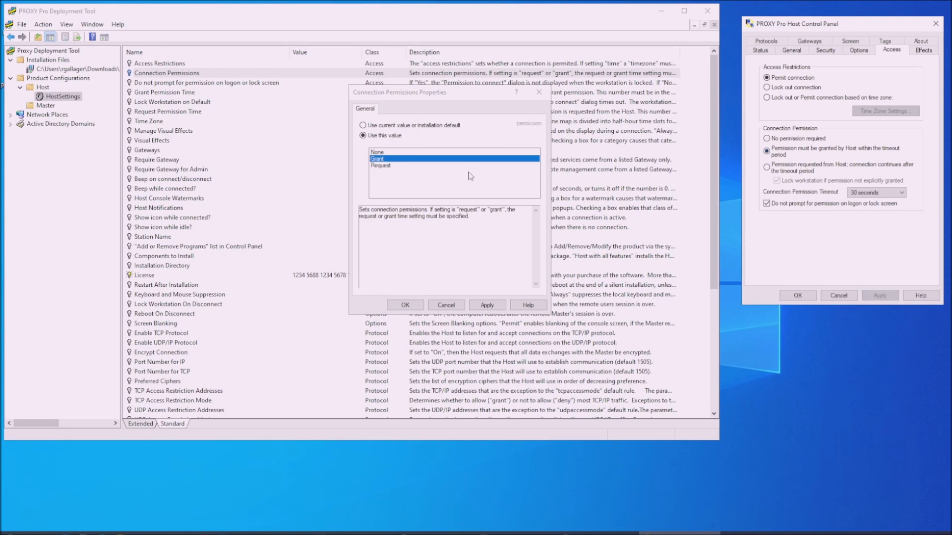
left_click(486, 305)
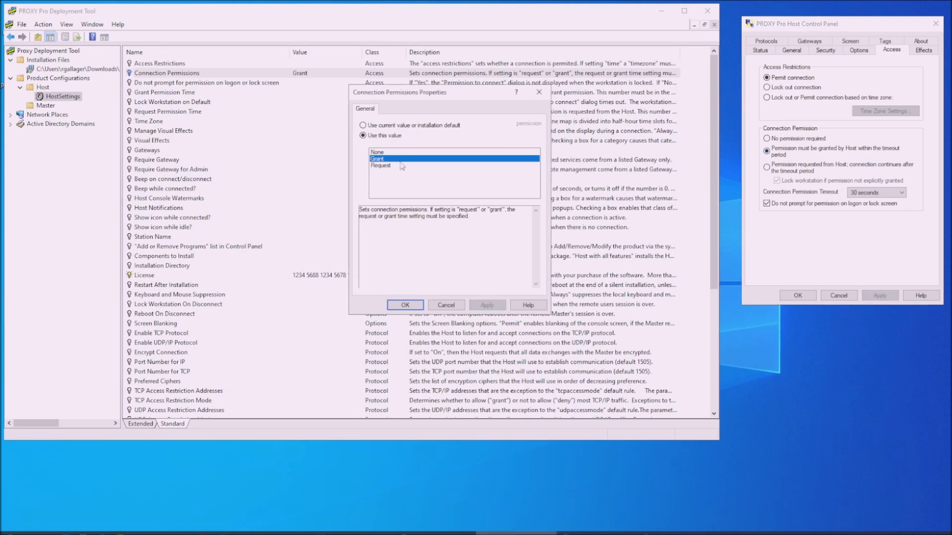
- Set Grant Permission Time to 30 seconds, then clear its value again
left_click(405, 303)
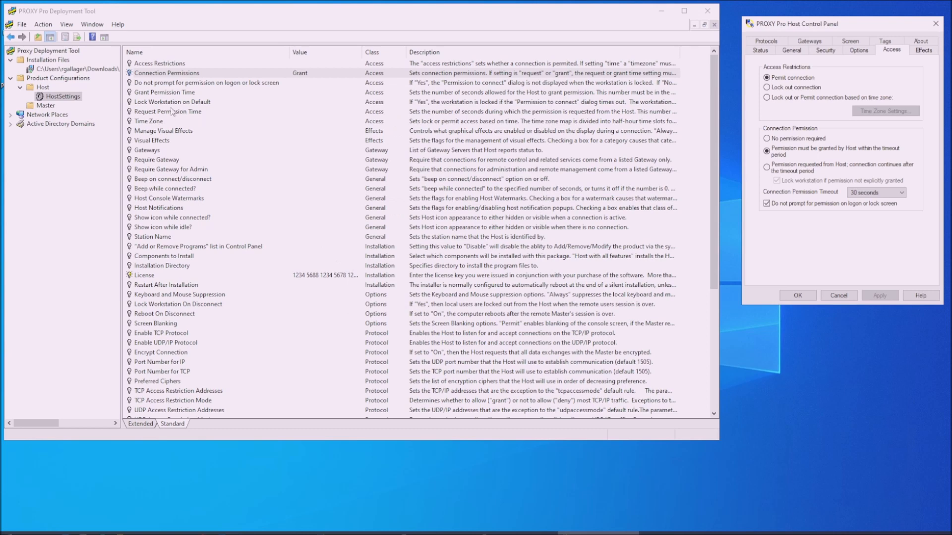
double_click(159, 93)
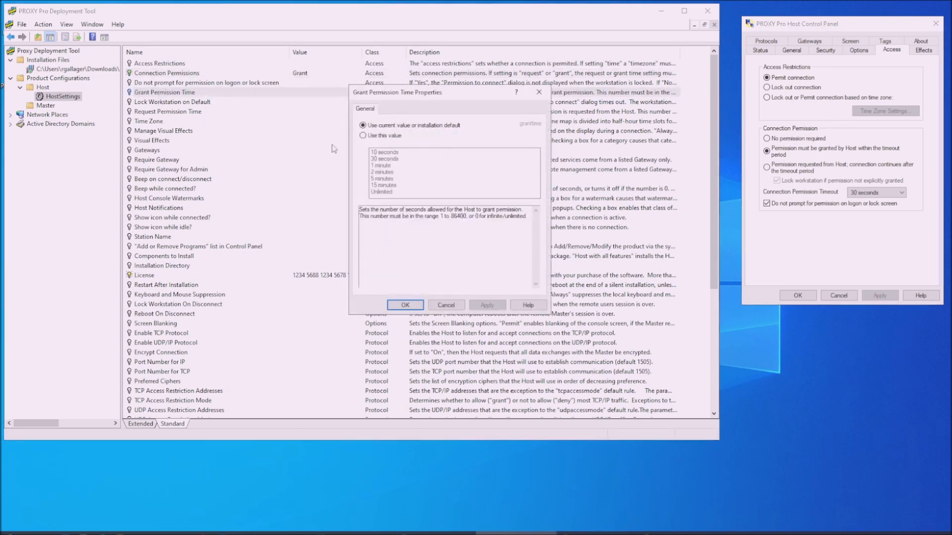
left_click(363, 135)
left_click(384, 158)
left_click(487, 303)
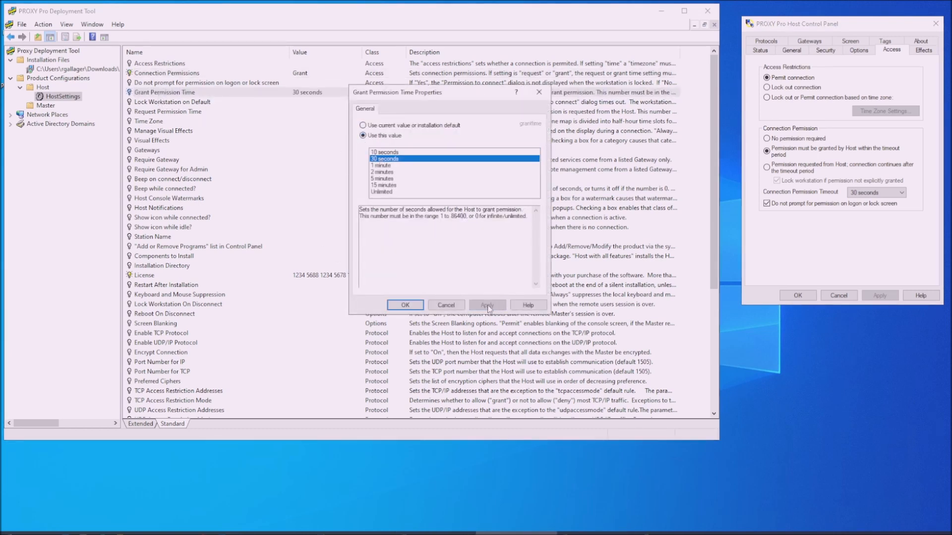
left_click(405, 304)
right_click(272, 93)
left_click(293, 95)
- Change Connection Permissions to Request and set Request Permission Time to 30 seconds
double_click(292, 74)
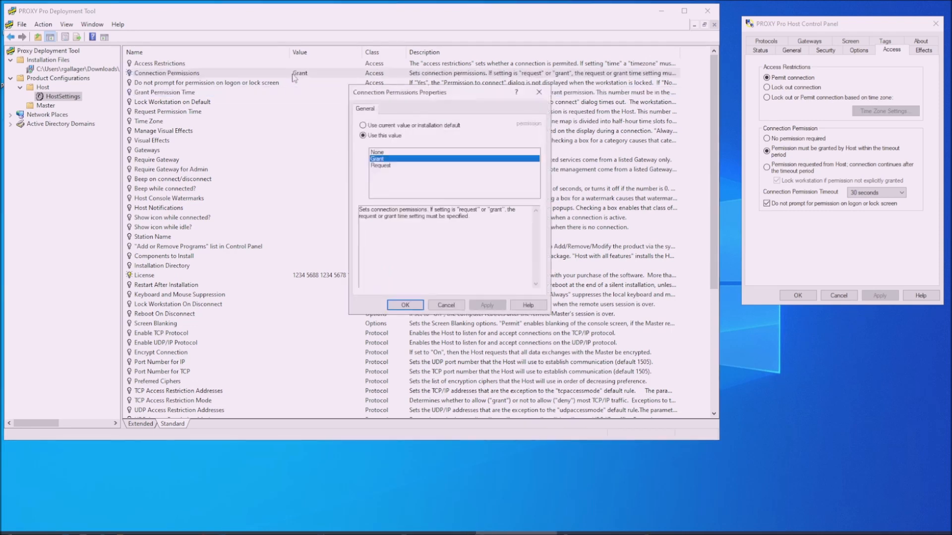
left_click(395, 165)
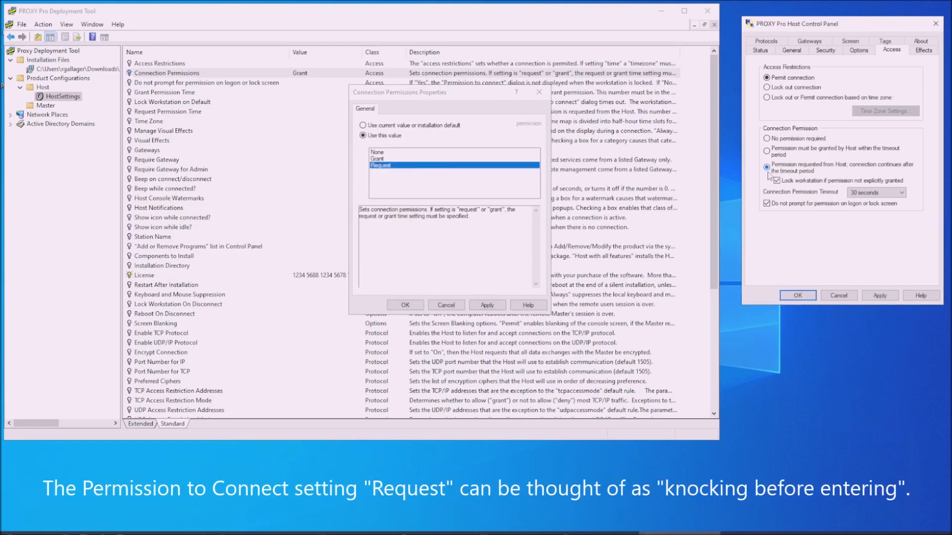
left_click(493, 305)
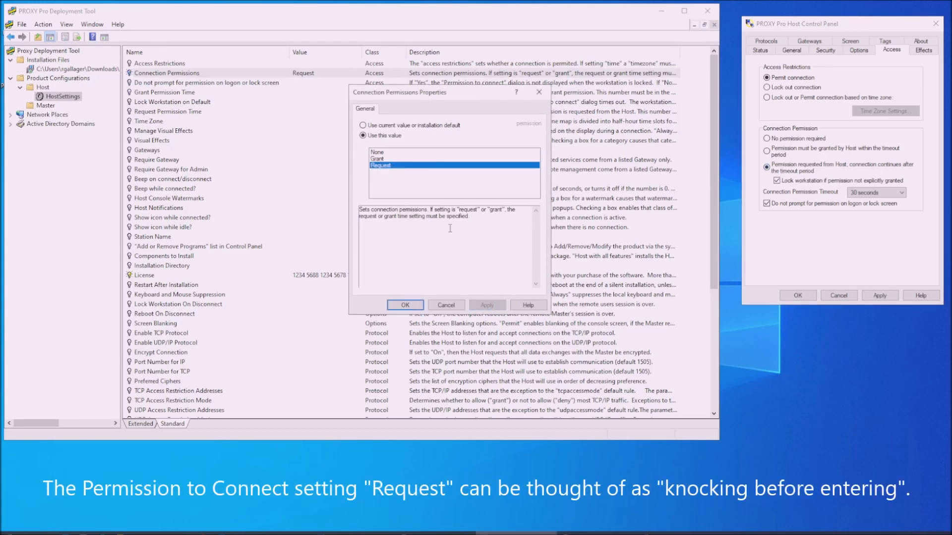
left_click(405, 304)
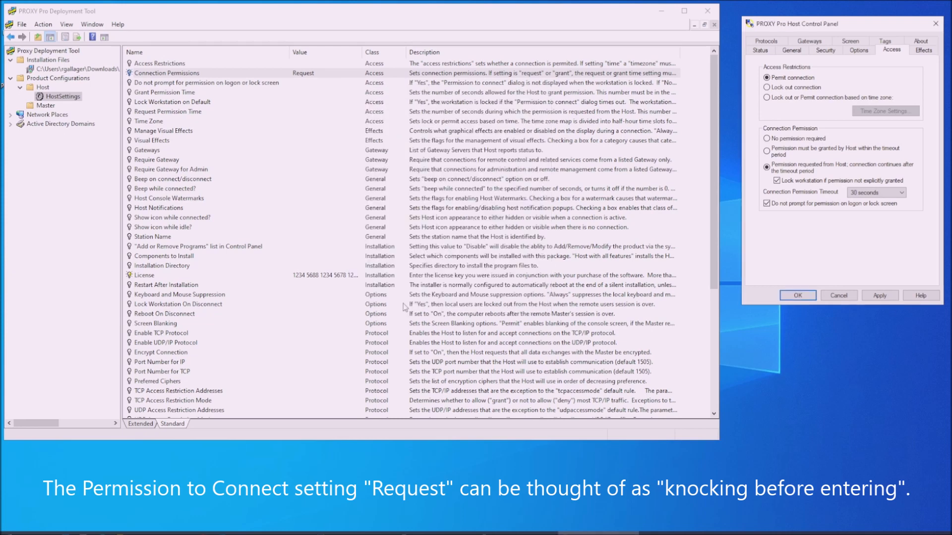
double_click(194, 114)
left_click(384, 135)
left_click(388, 159)
left_click(399, 301)
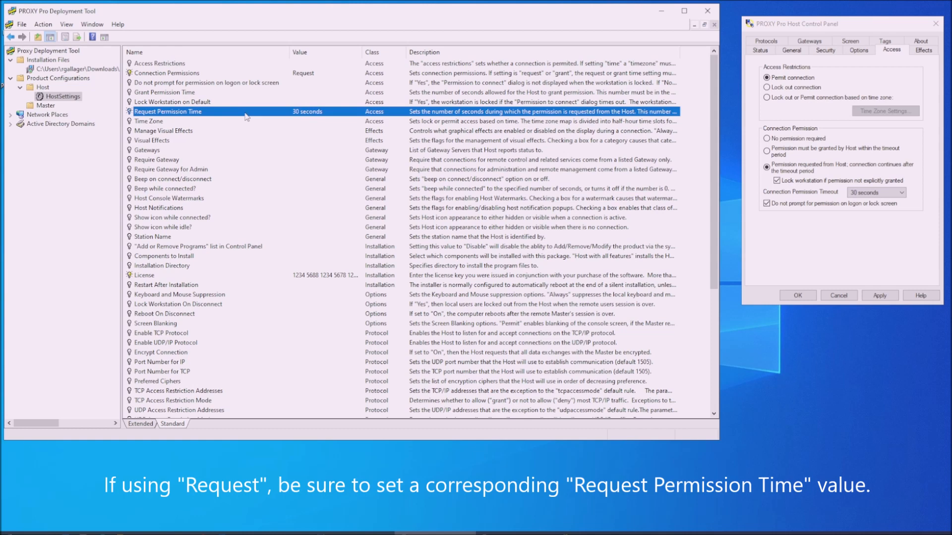
left_click(238, 84)
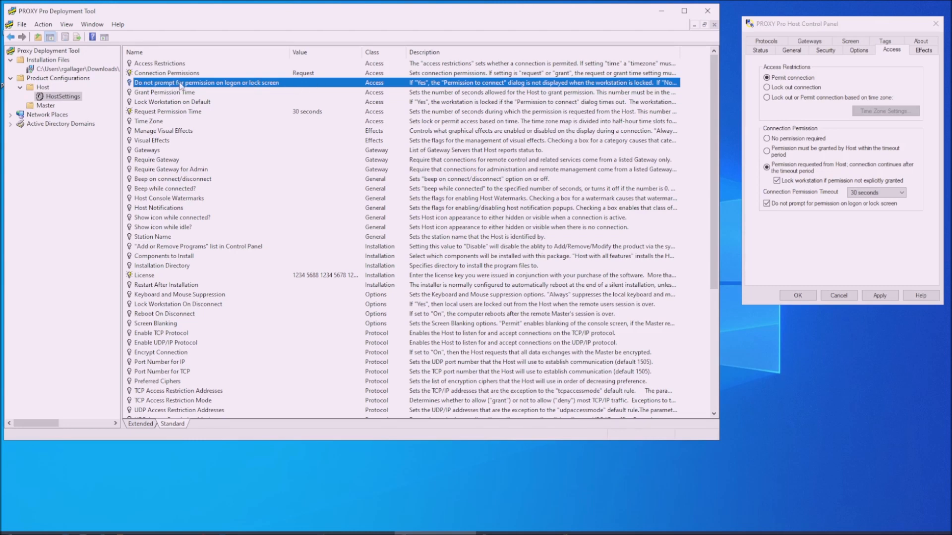
- Set Lock Workstation on Default to Yes
left_click(161, 103)
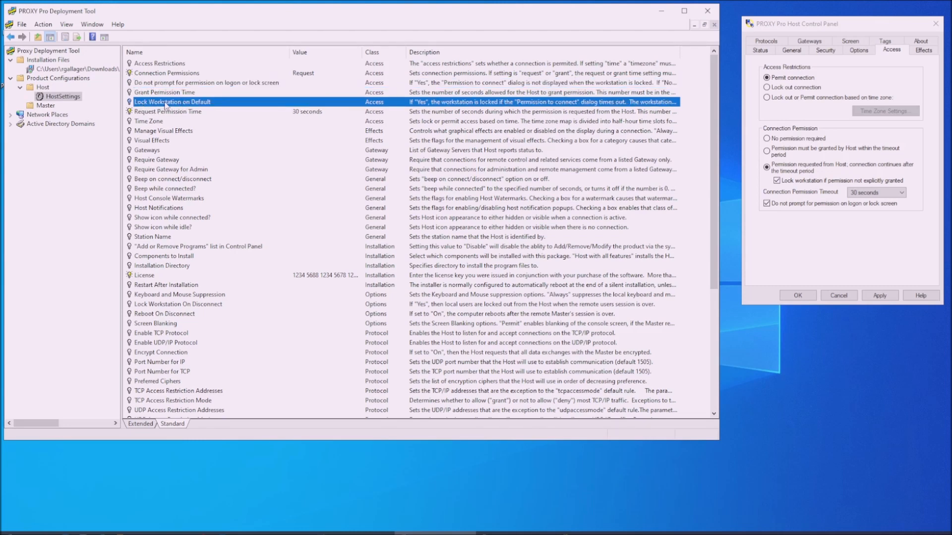
double_click(163, 103)
left_click(376, 137)
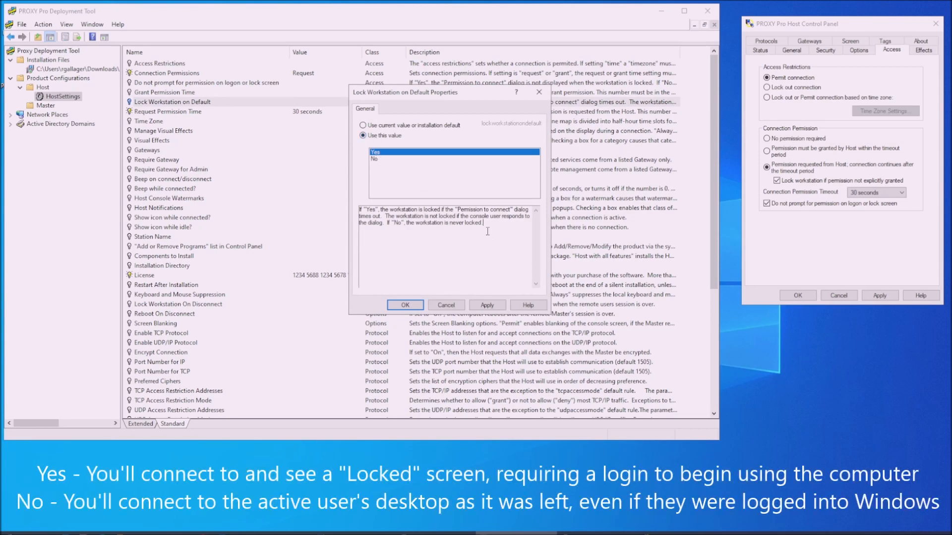
left_click_drag(492, 234, 331, 202)
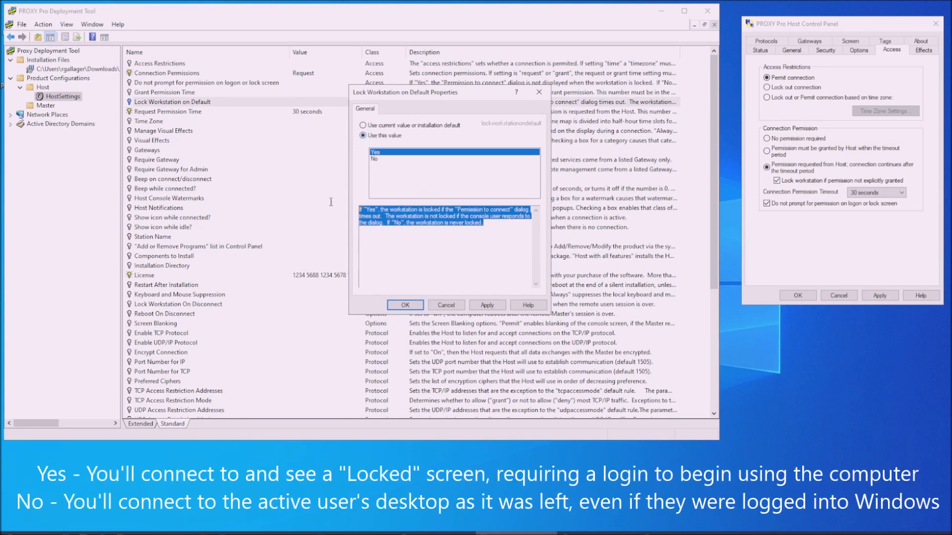
left_click(499, 239)
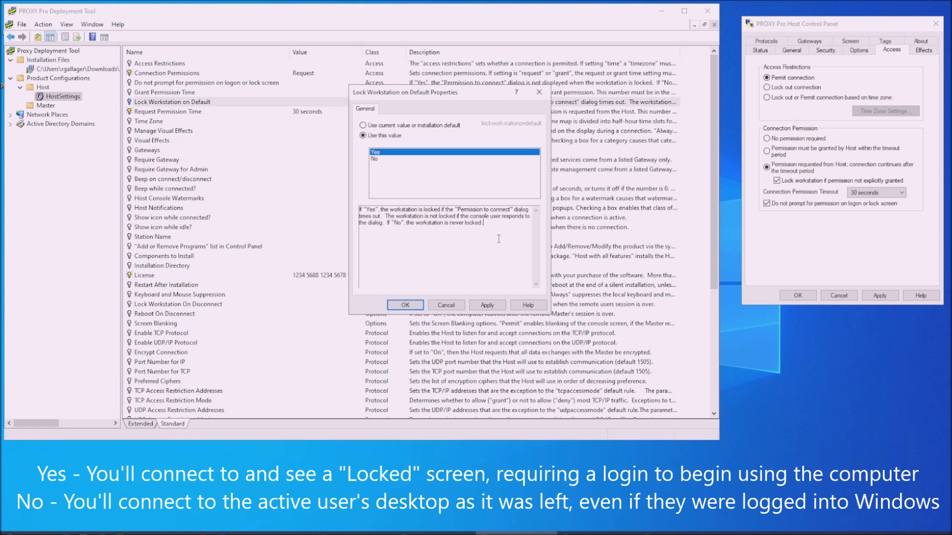
left_click(489, 305)
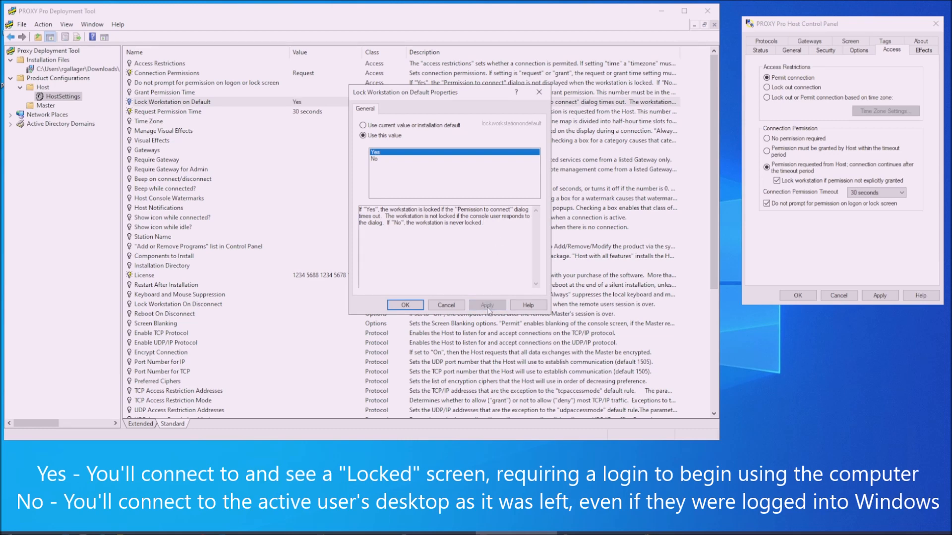
left_click(420, 307)
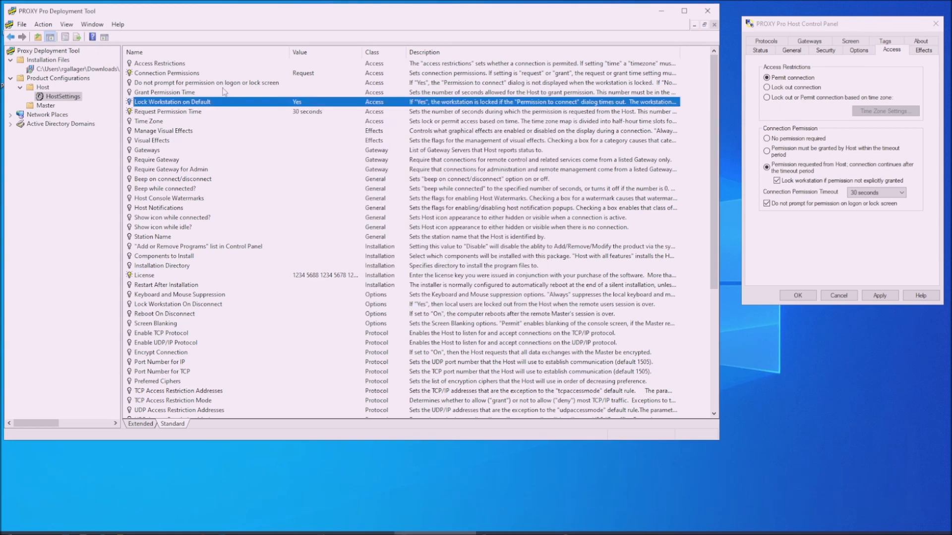
- Set Do not prompt for permission on logon or lock screen to Yes
left_click(204, 84)
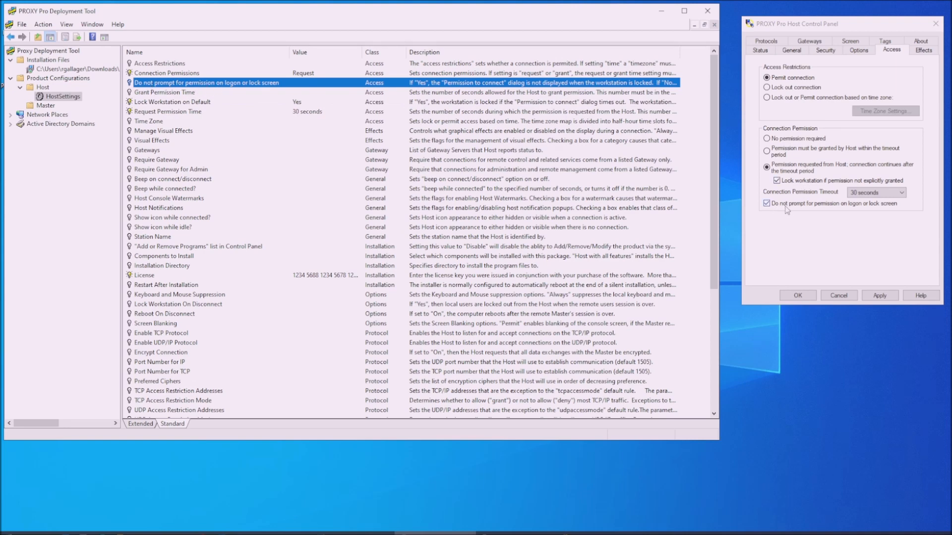
double_click(187, 83)
left_click(399, 152)
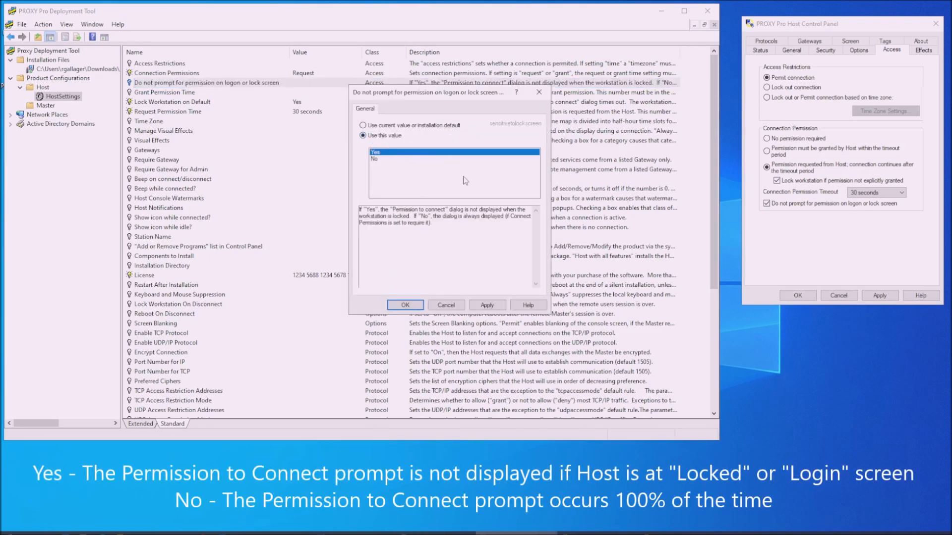
left_click_drag(456, 233, 308, 195)
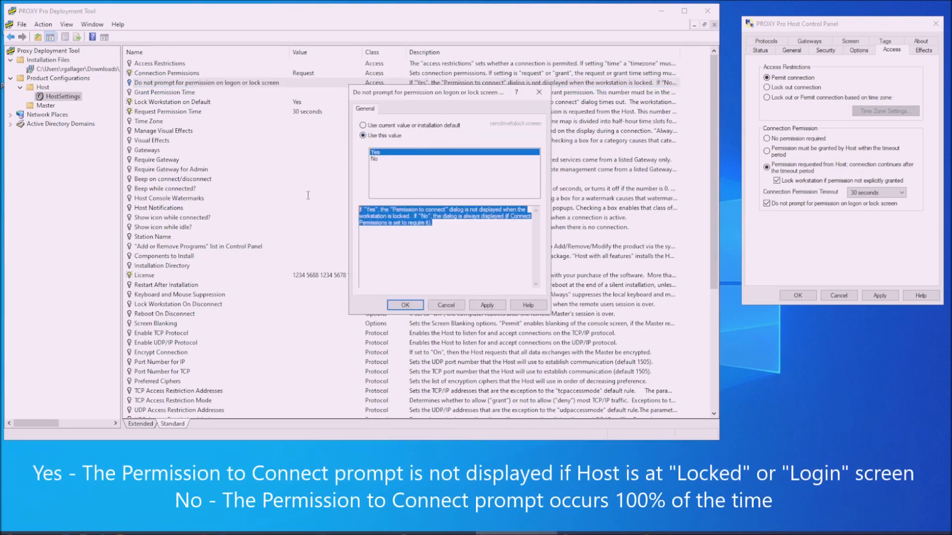
left_click(456, 233)
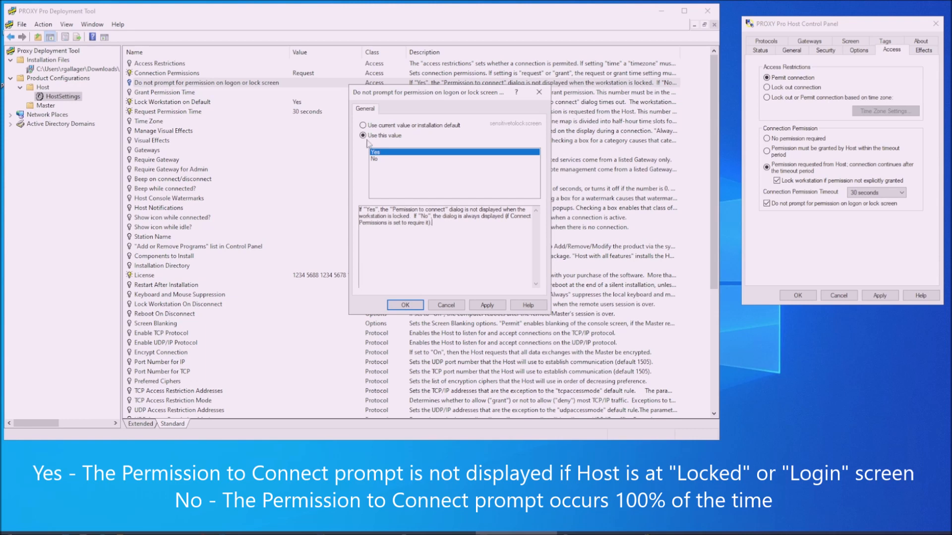
left_click(488, 305)
left_click(406, 305)
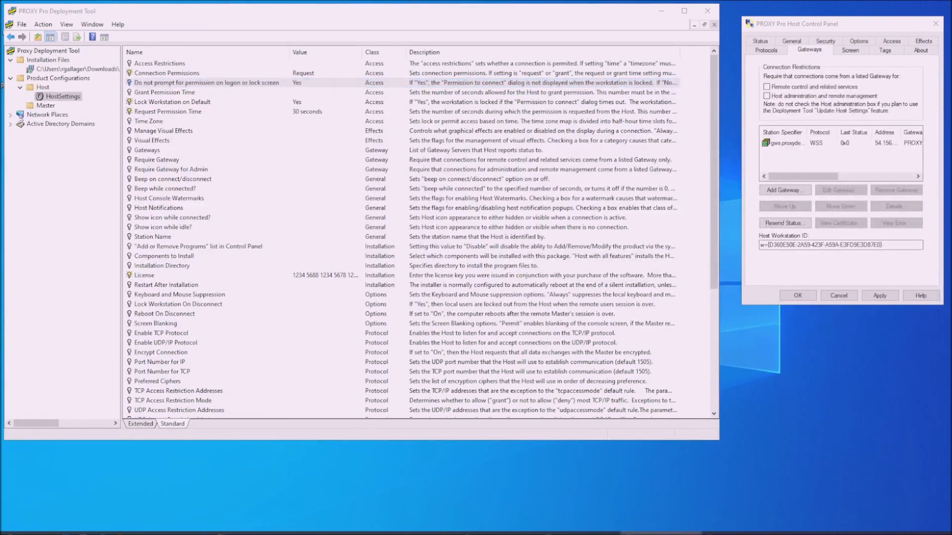
- Add a WSS gateway to the Gateways setting, replacing existing gateways
left_click(181, 151)
double_click(182, 150)
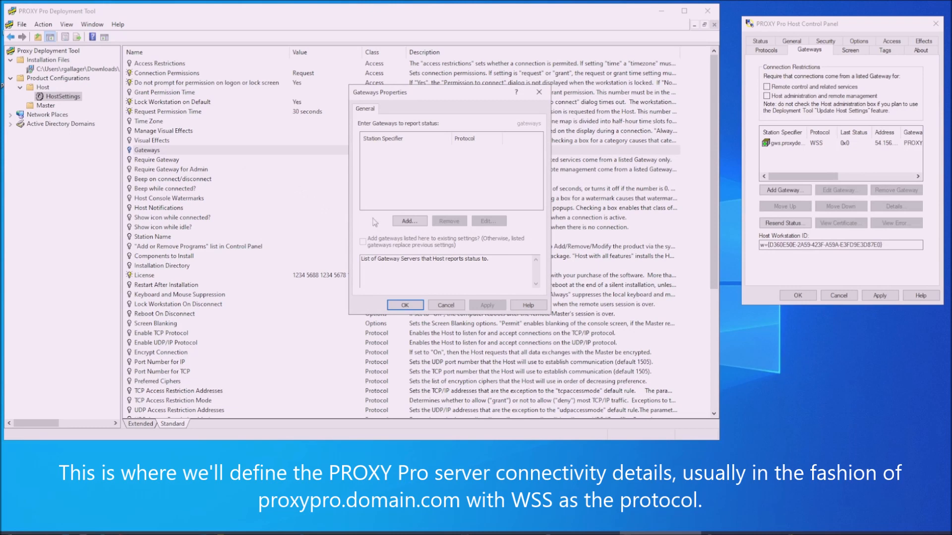
left_click(410, 222)
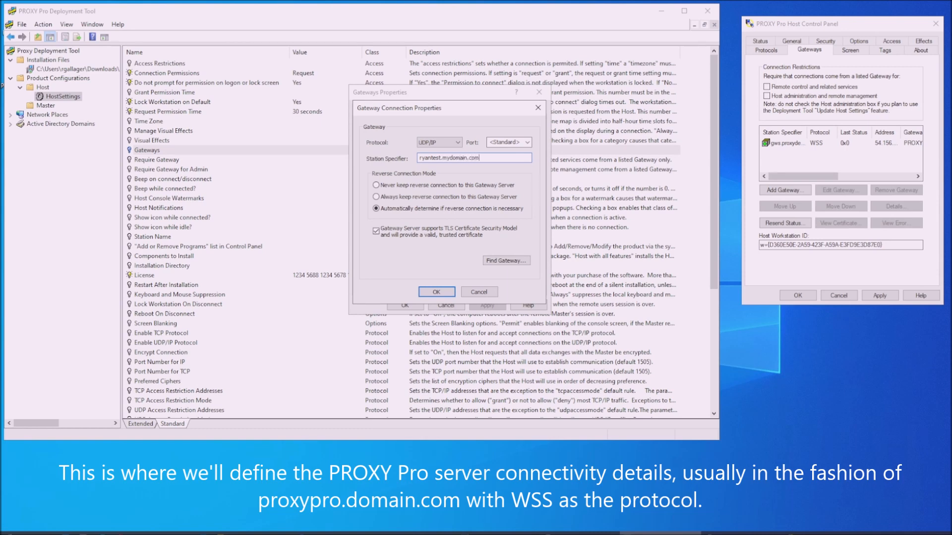
left_click(439, 142)
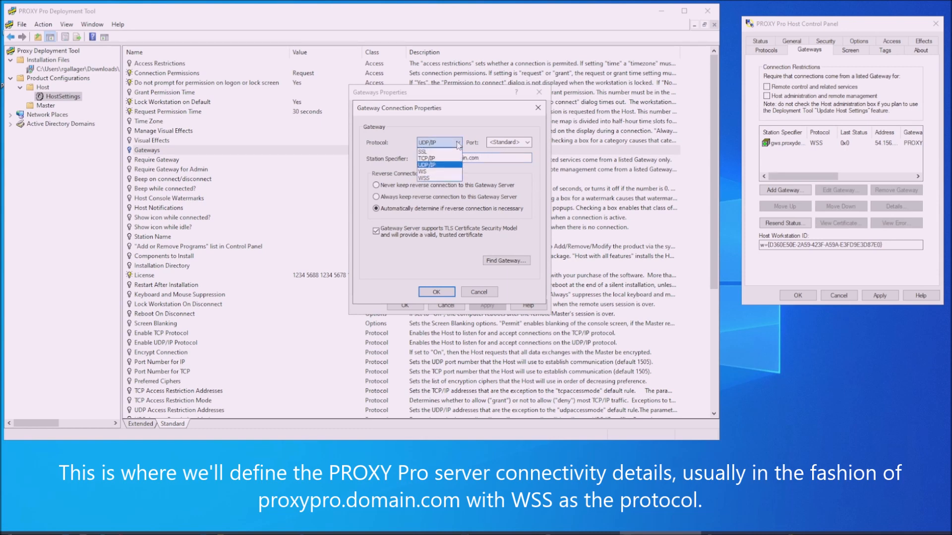
left_click(430, 179)
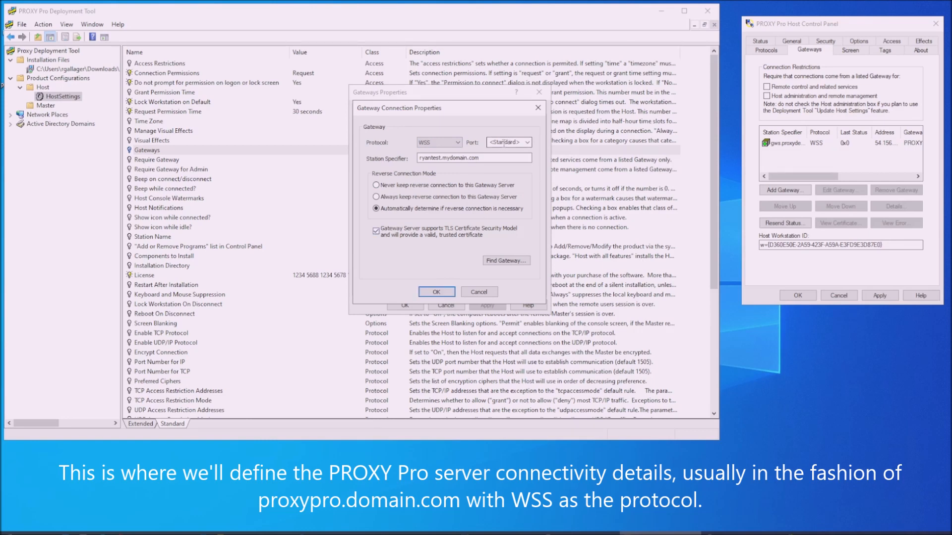
left_click(435, 292)
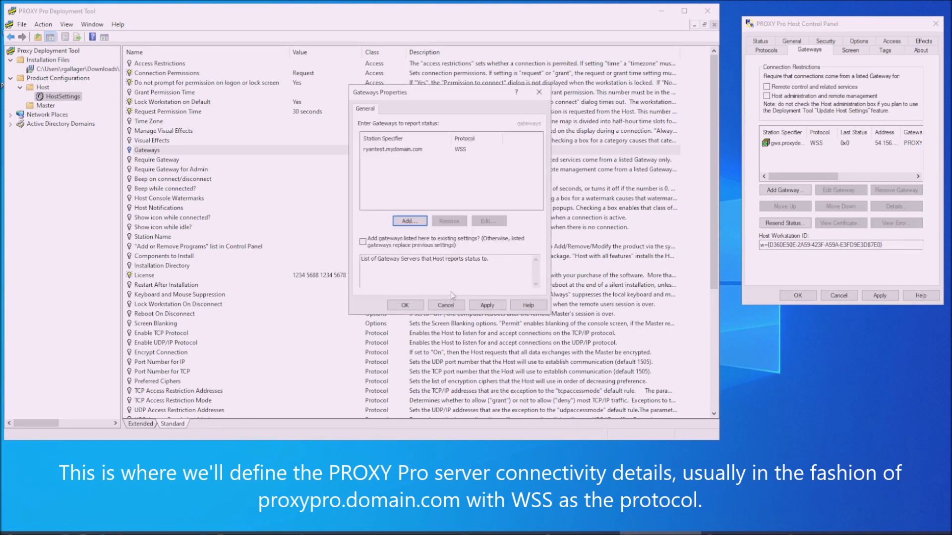
- On the local Host Control Panel, enter gateway ryantest.mydomain.com, then dismiss it without saving
left_click(785, 191)
type("ry")
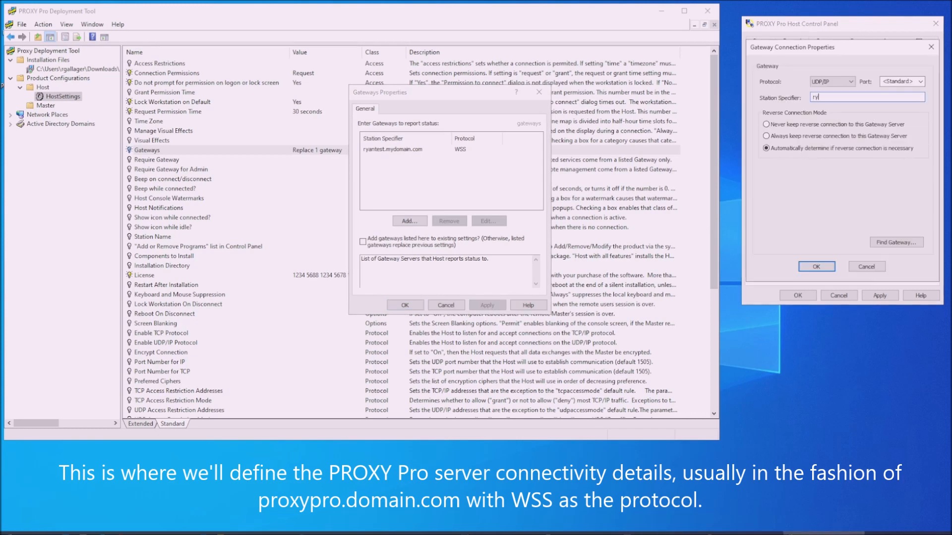
type("antest.mydomain.com")
left_click(838, 82)
left_click(831, 98)
left_click(816, 266)
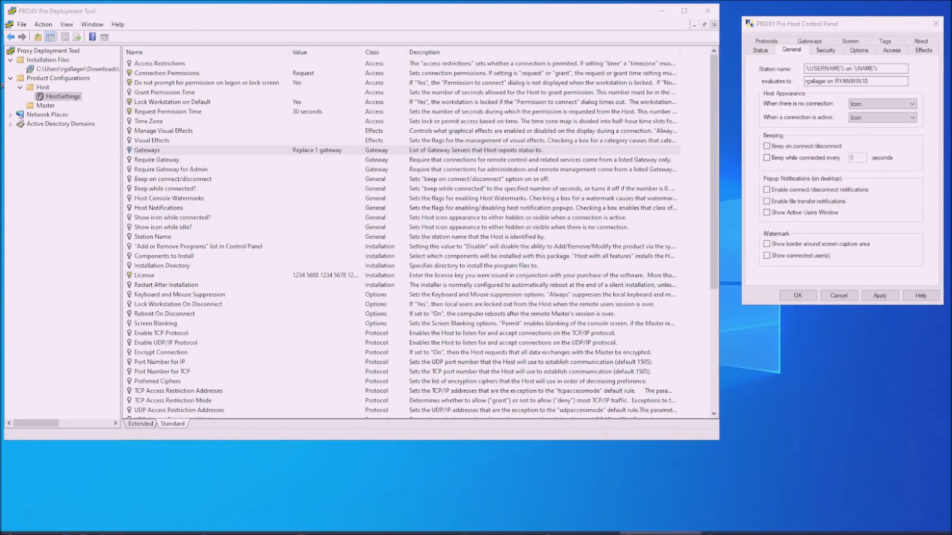
- Change the local Host's station name to '%USERNAME% on %NAME%', apply it, and check the evaluated preview
left_click(177, 238)
left_click_drag(883, 69, 662, 64)
key("BackSpace")
type("%NAME%")
left_click(879, 295)
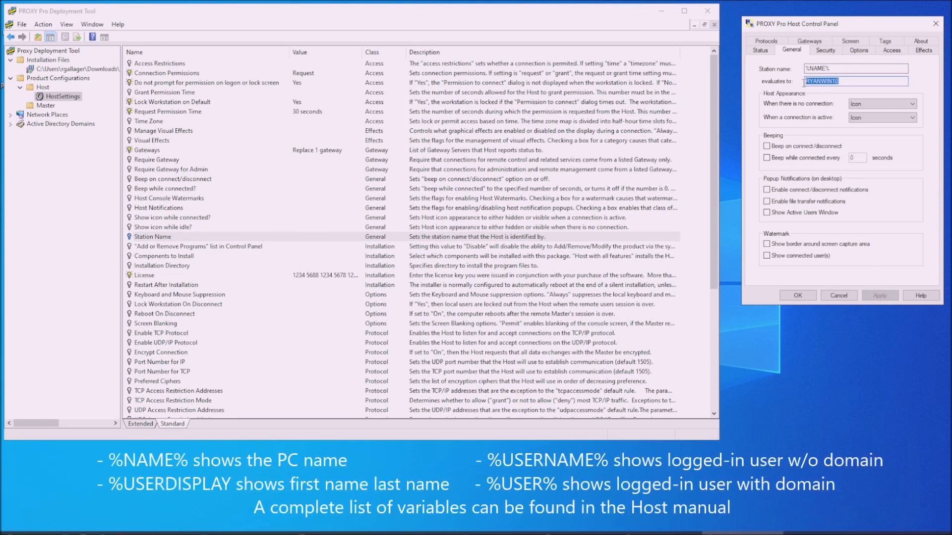
left_click_drag(857, 68, 735, 63)
type("%USERNAME% on %NAME%")
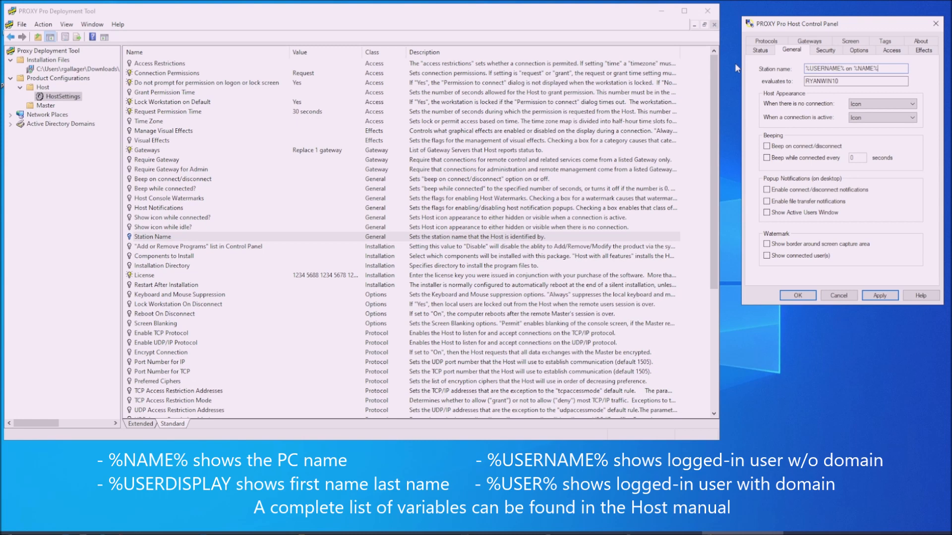
left_click(880, 295)
left_click_drag(881, 82, 805, 88)
left_click(876, 82)
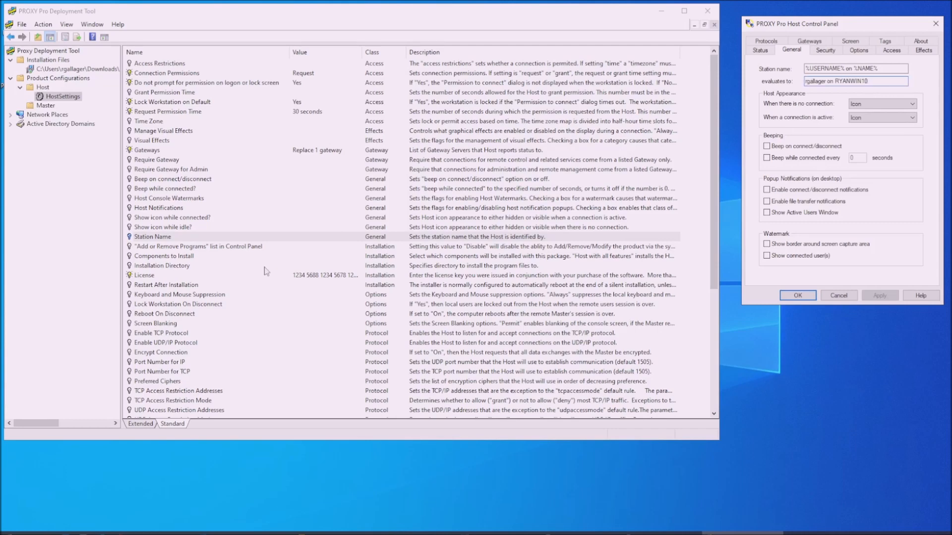
- Give the template's Station Name the custom value '%USERNAME% on %NAME%'
double_click(192, 239)
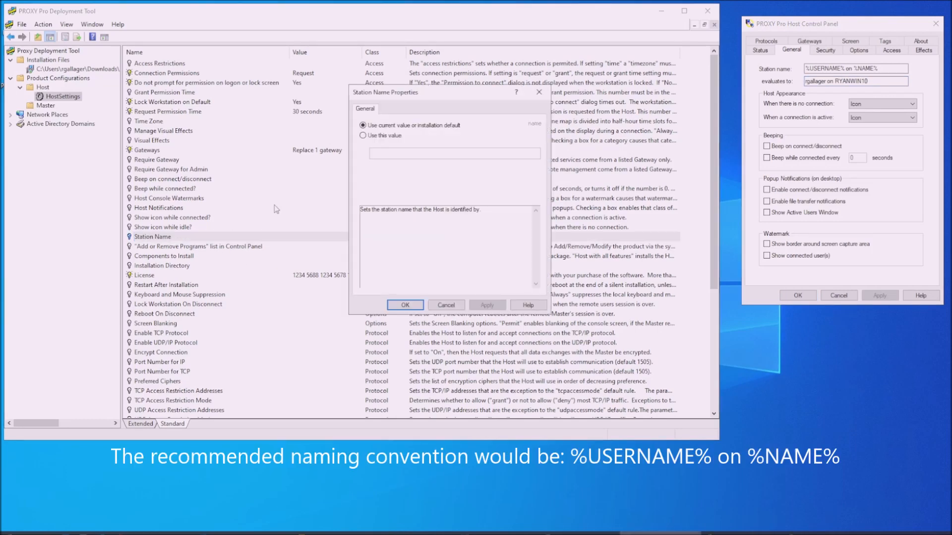
left_click(363, 135)
left_click(386, 152)
type("%USERNAME% on %NAME%")
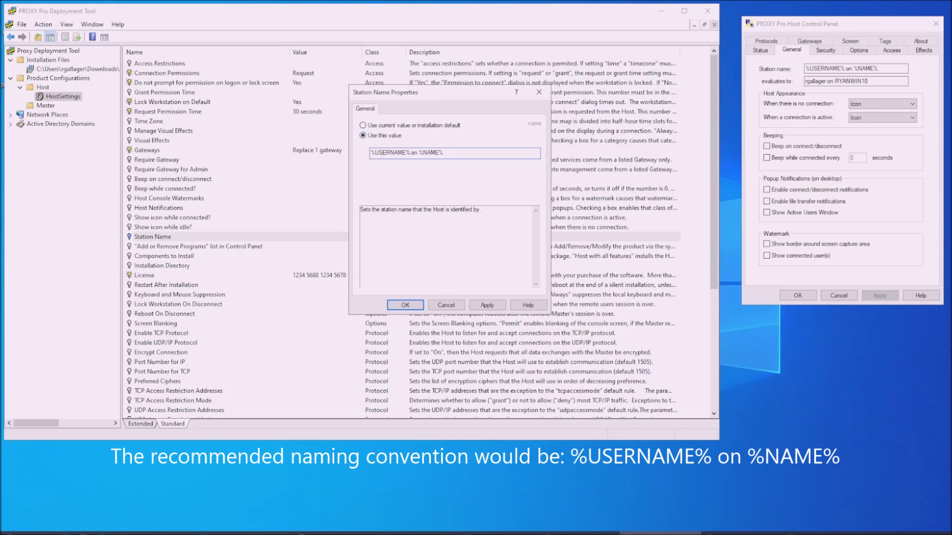
left_click(477, 305)
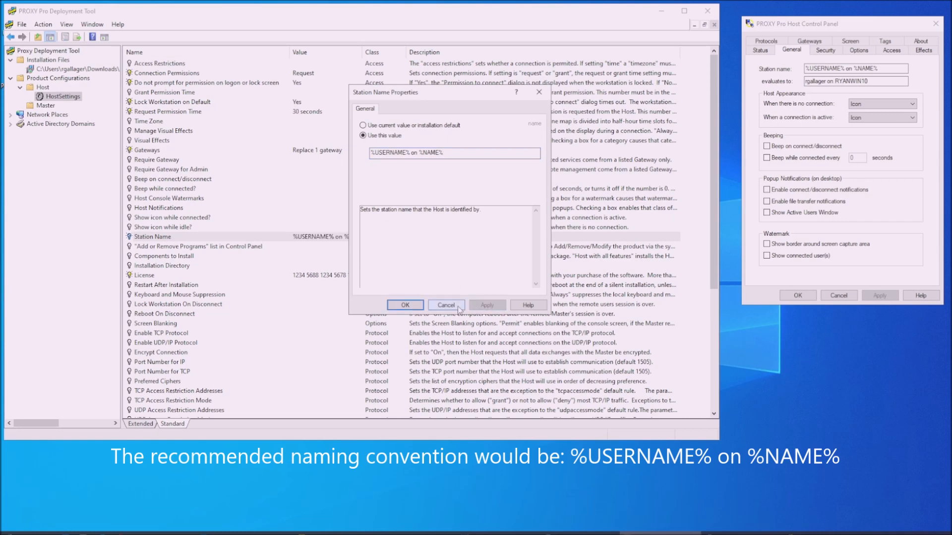
left_click(404, 304)
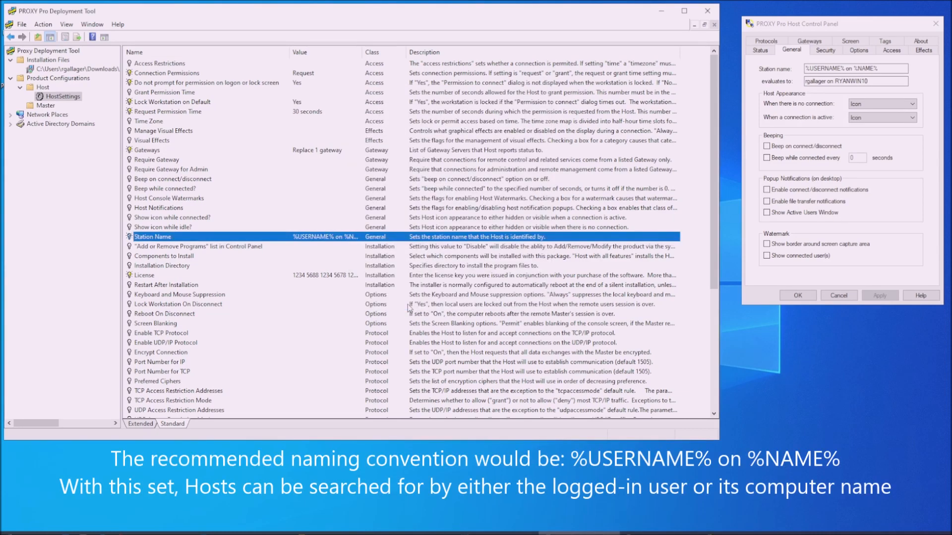
- Widen the Value column so full setting values are readable
left_click_drag(362, 52, 379, 51)
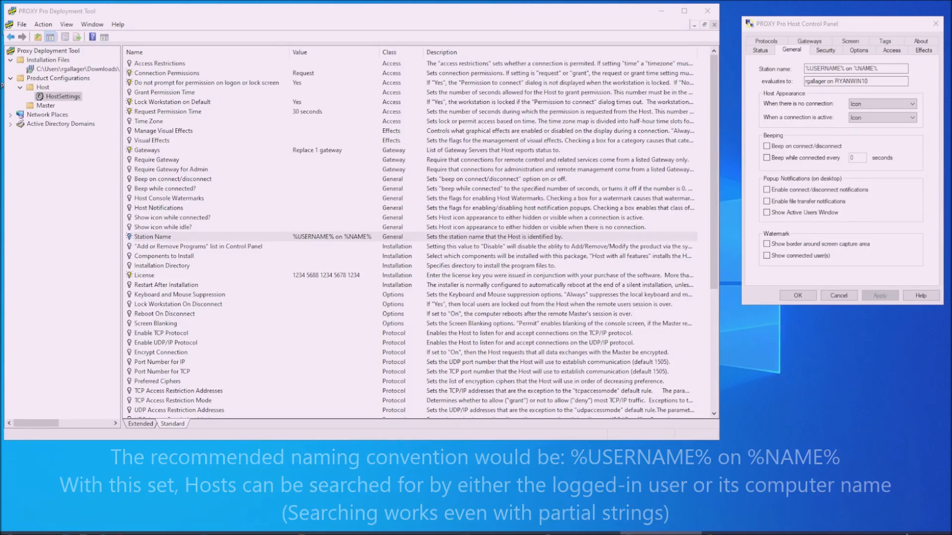
left_click(896, 533)
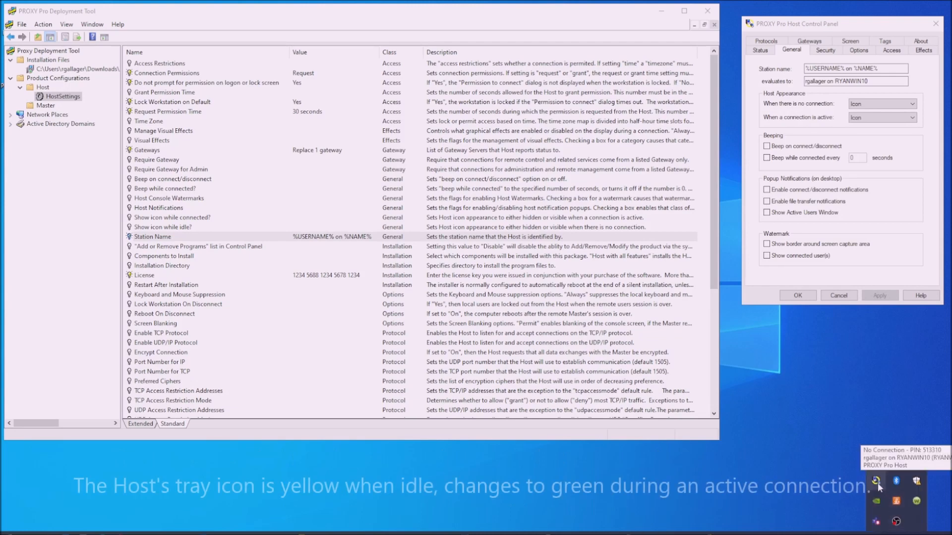
left_click(796, 436)
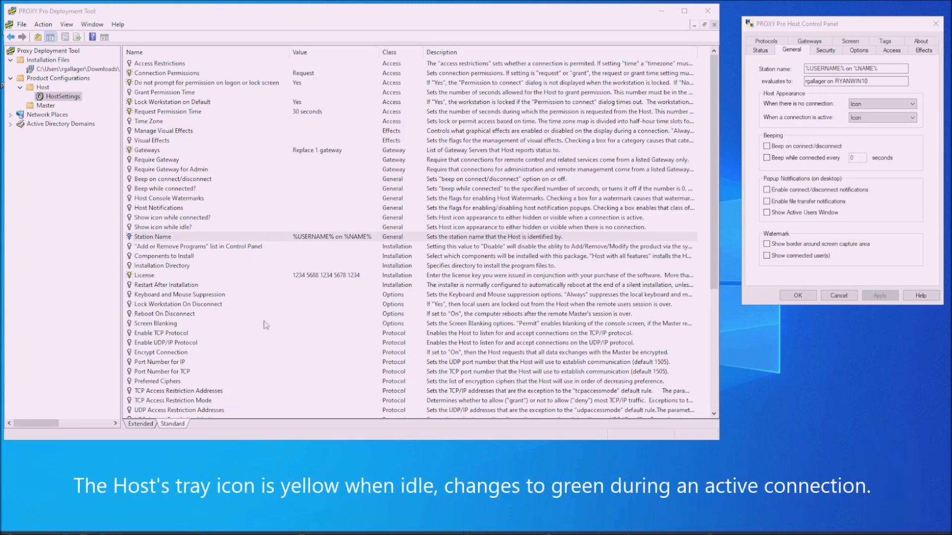
- Set 'Show icon while idle?' to Hidden in the HostSettings template
double_click(203, 228)
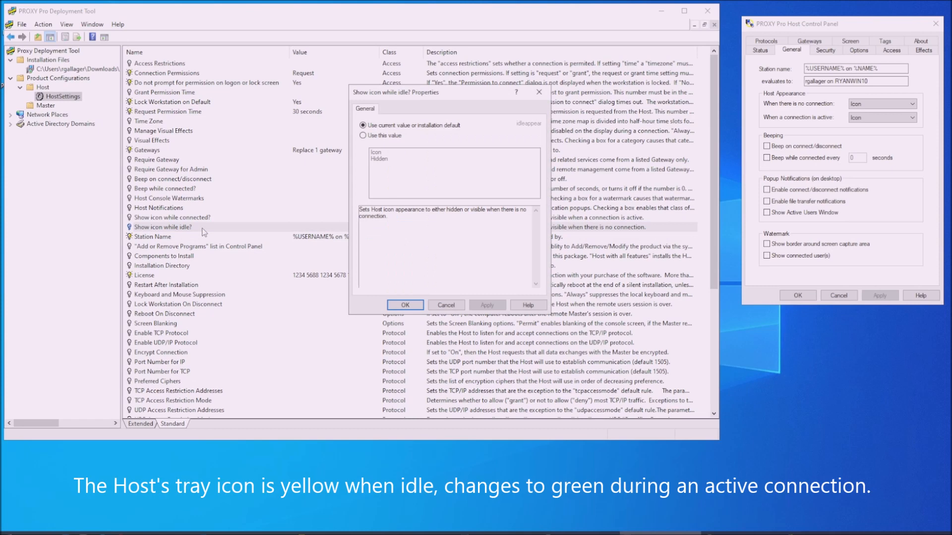
left_click(363, 136)
left_click(386, 158)
left_click(397, 307)
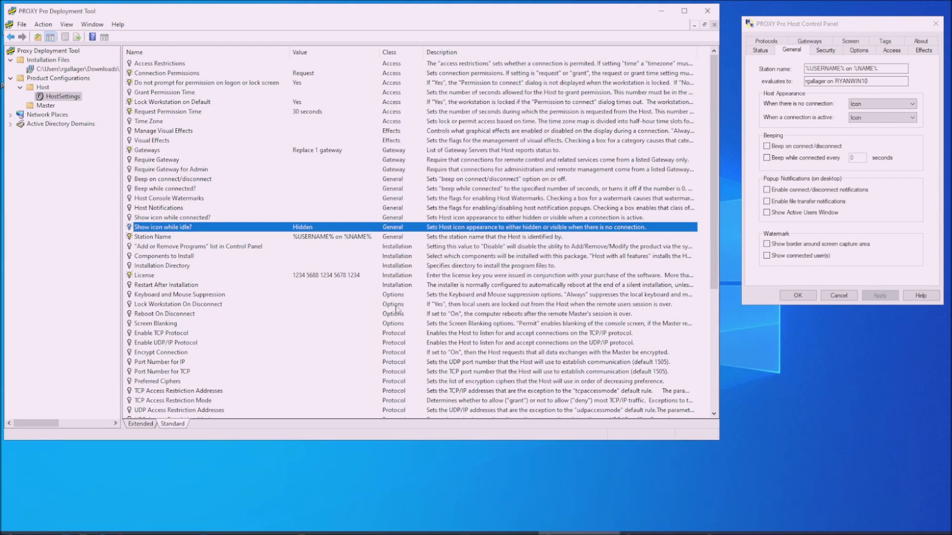
- Turn the Beep on connect/disconnect setting Off
double_click(196, 180)
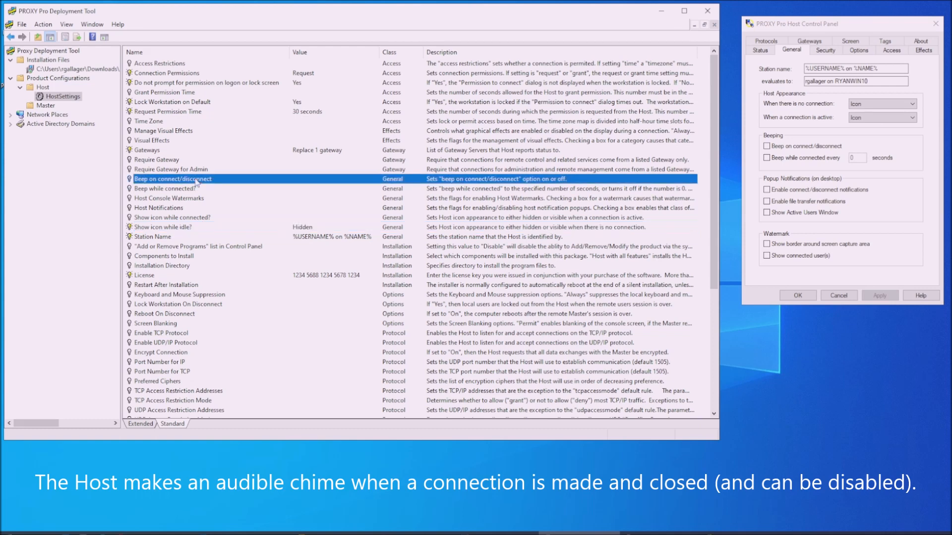
left_click(380, 137)
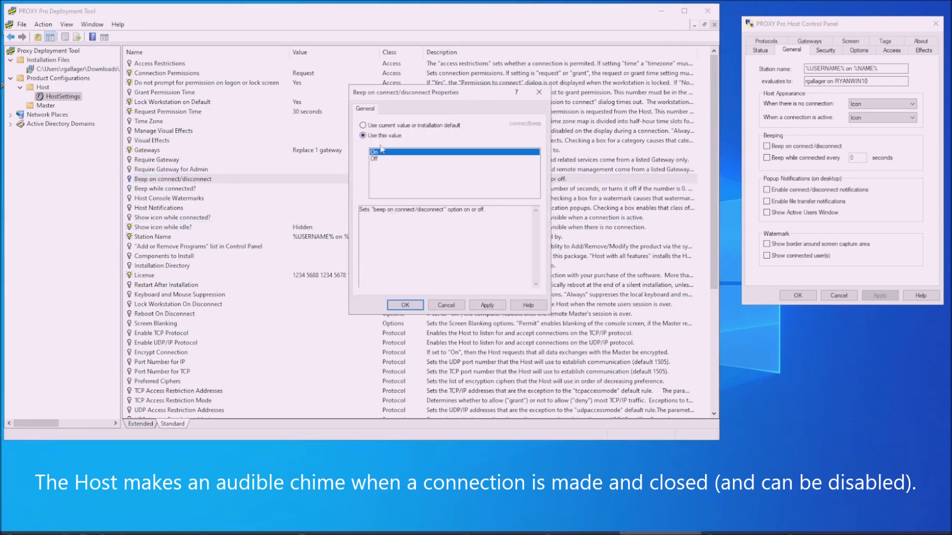
left_click(376, 159)
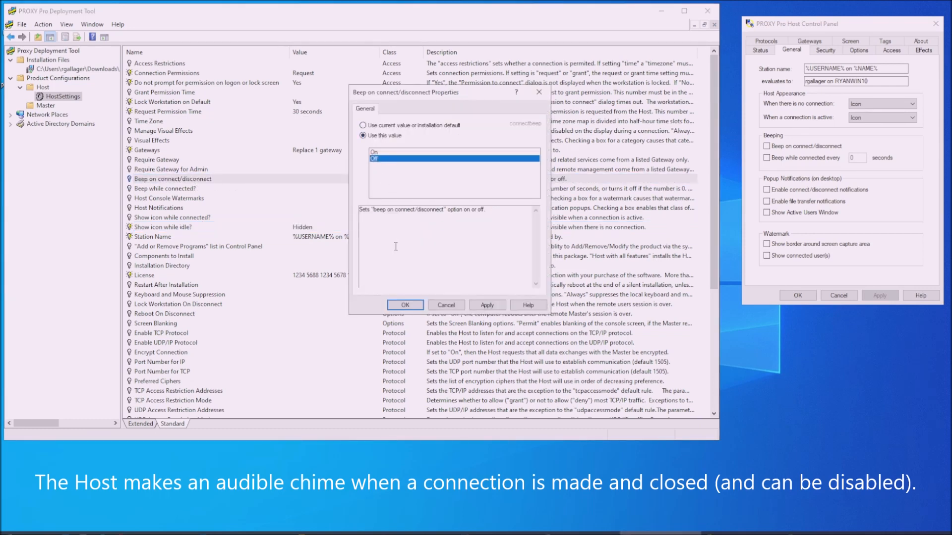
left_click(405, 304)
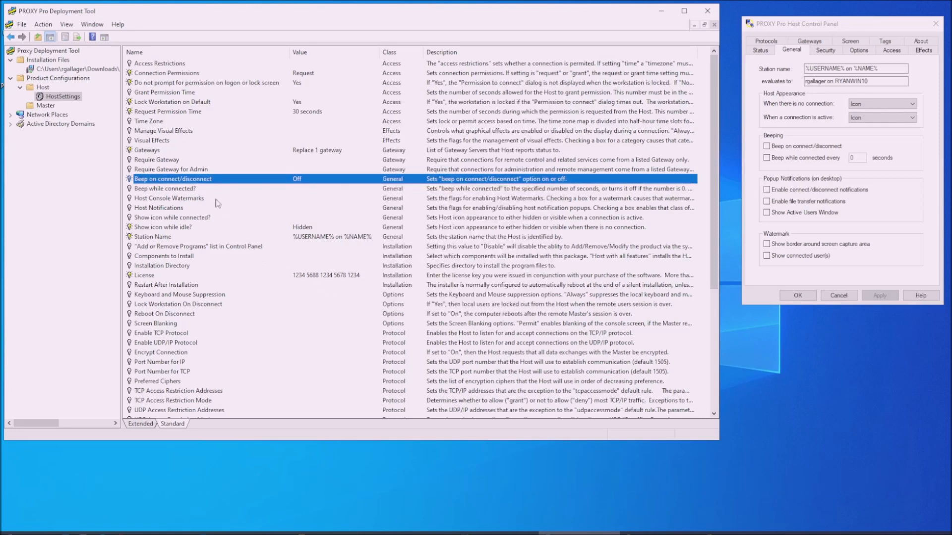
- Set Host Notifications to explicit values with no notifications enabled
double_click(169, 208)
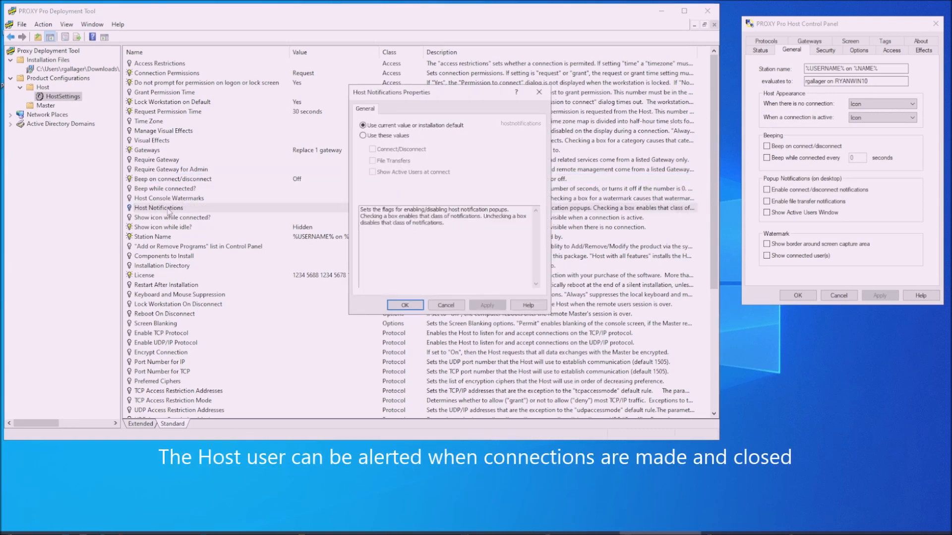
left_click(364, 136)
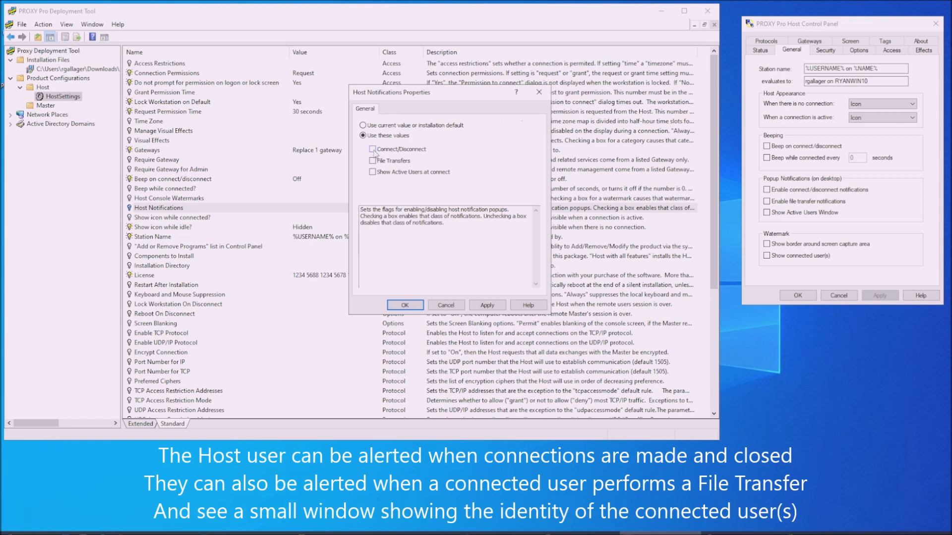
left_click(404, 305)
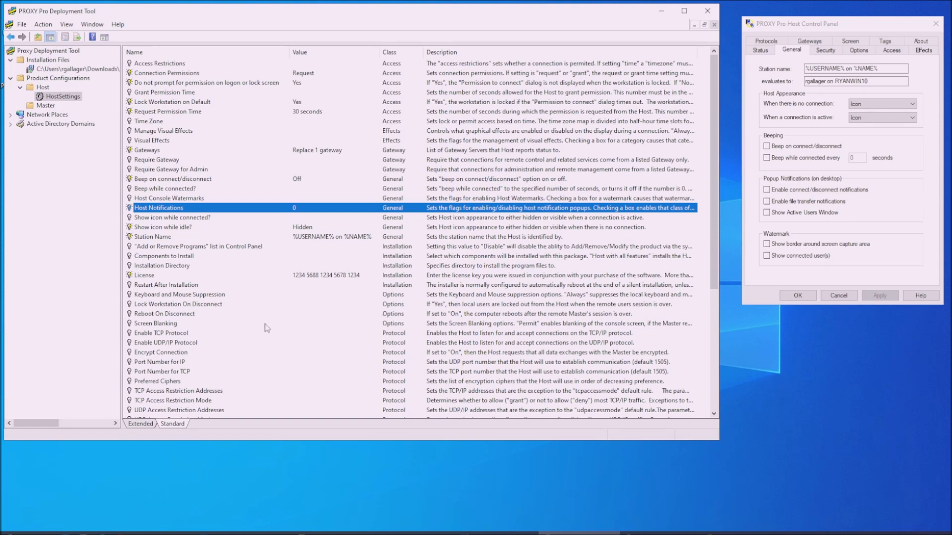
- Enable the screen-border and connected-user watermarks in Host Console Watermarks
double_click(169, 199)
left_click(363, 135)
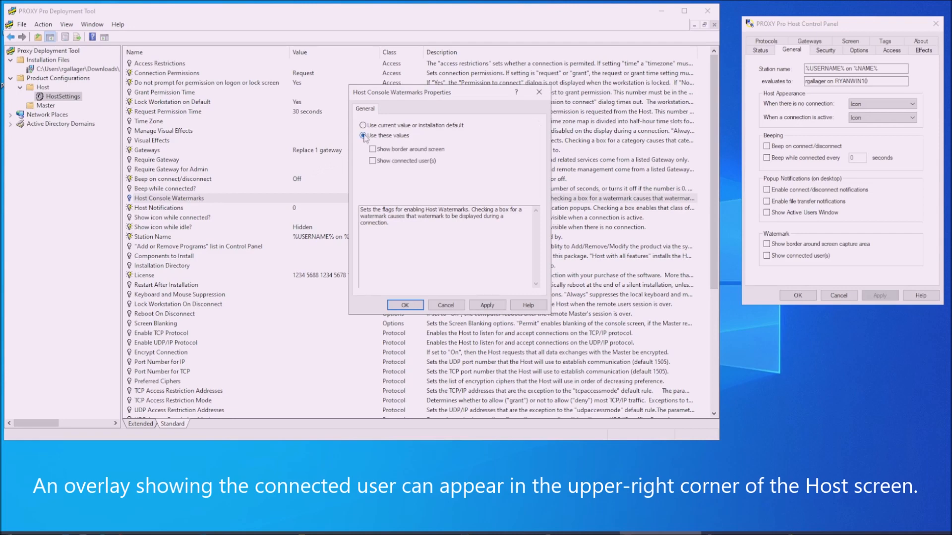
left_click(381, 151)
left_click(382, 161)
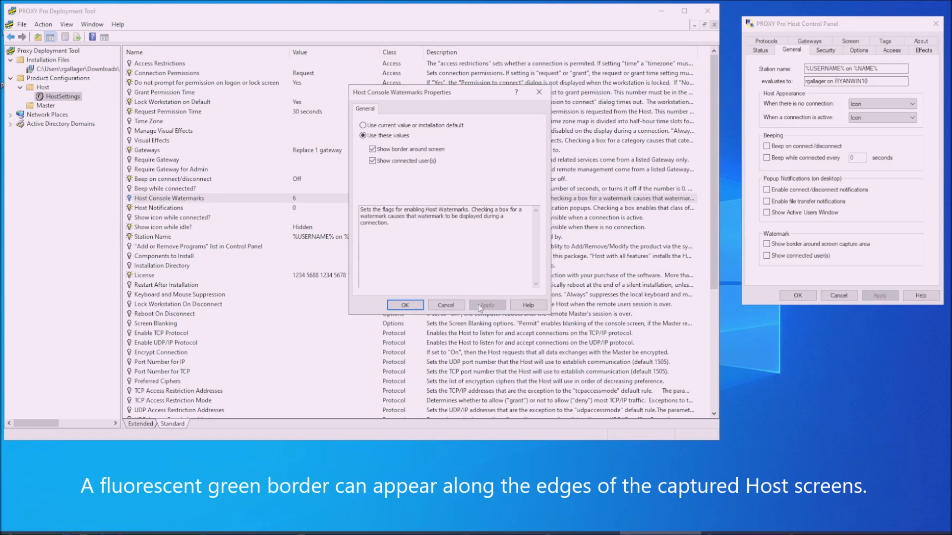
left_click(406, 306)
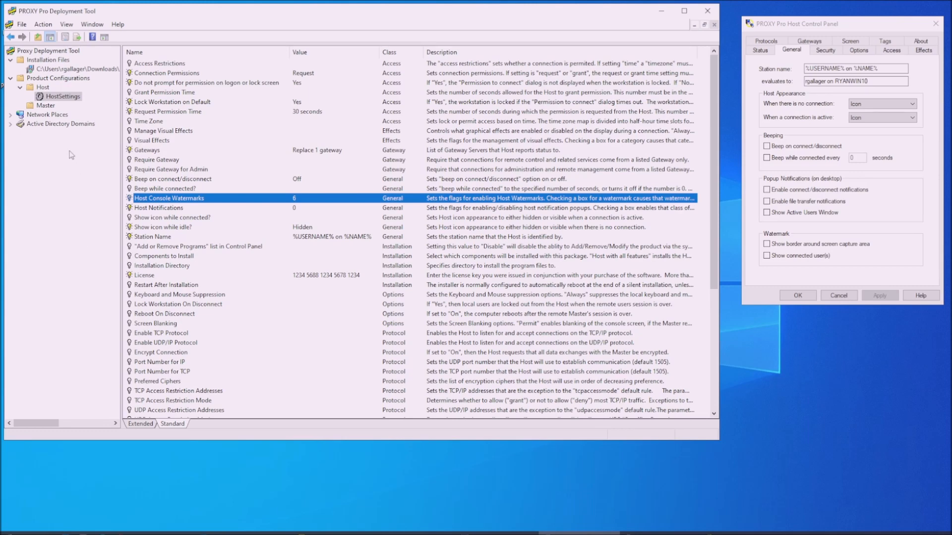
- Export the settings to a JSON backup file named 'Back'
right_click(65, 51)
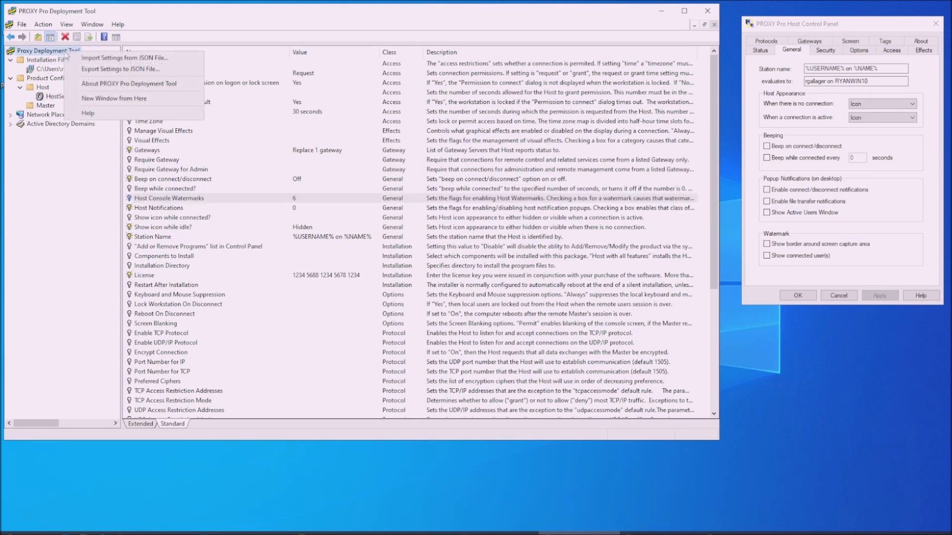
left_click(170, 69)
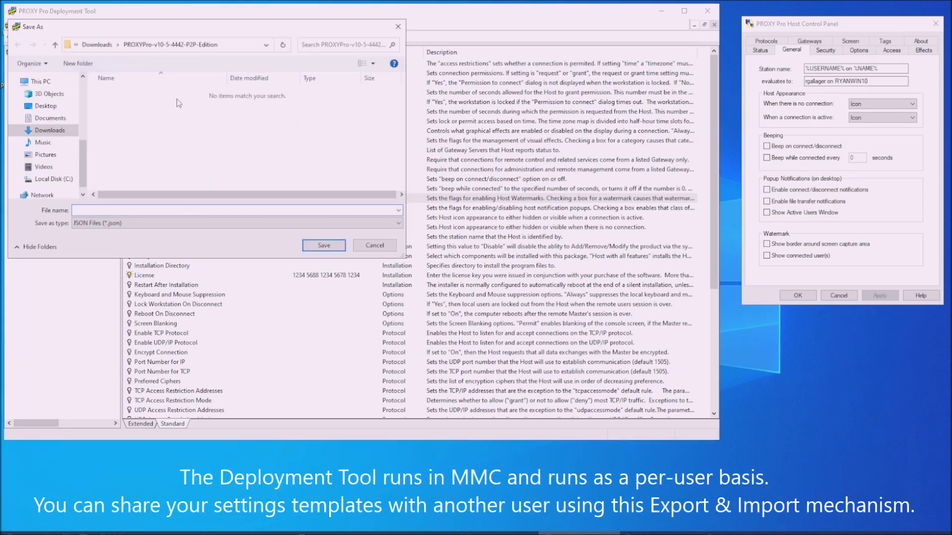
type("Backup")
key("Return")
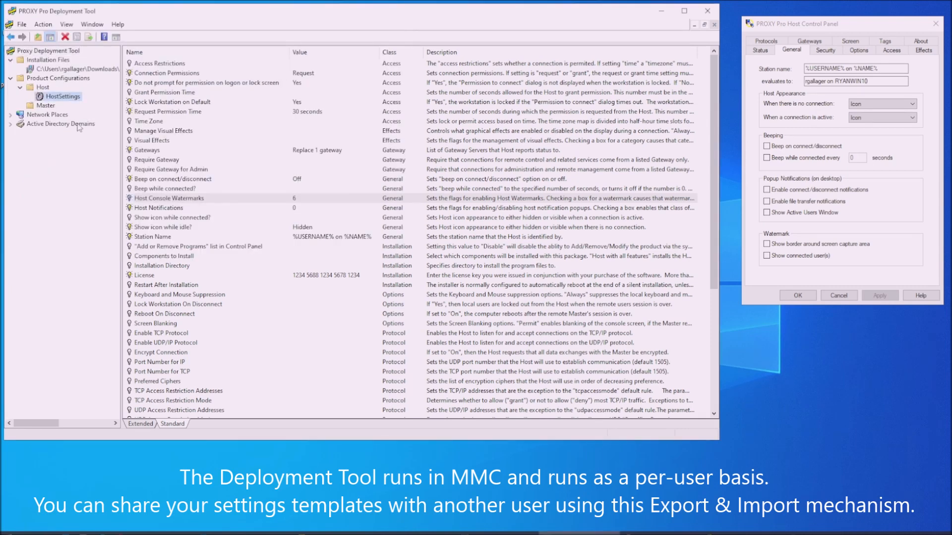
- Create a transform file named 'Host' from HostSettings, accepting the rename to Host64.MST
right_click(81, 100)
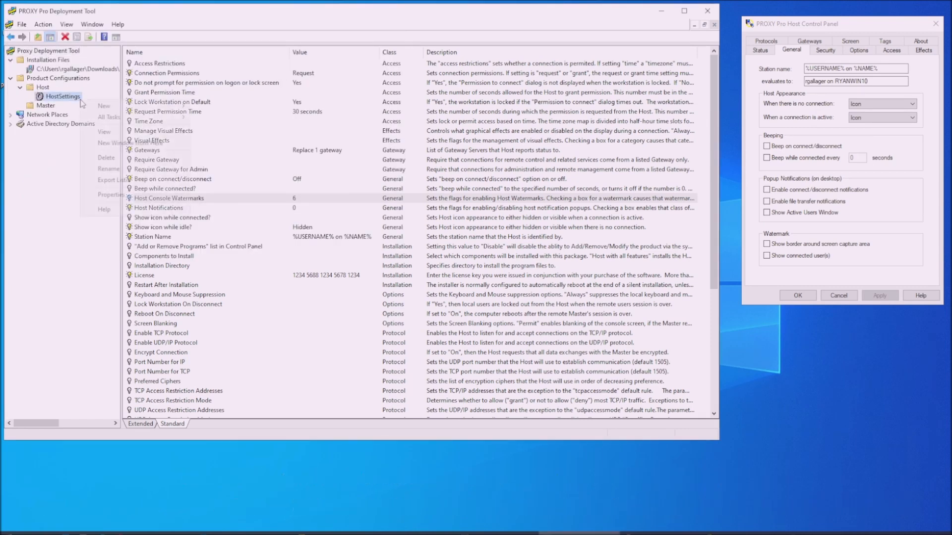
mouse_move(160, 105)
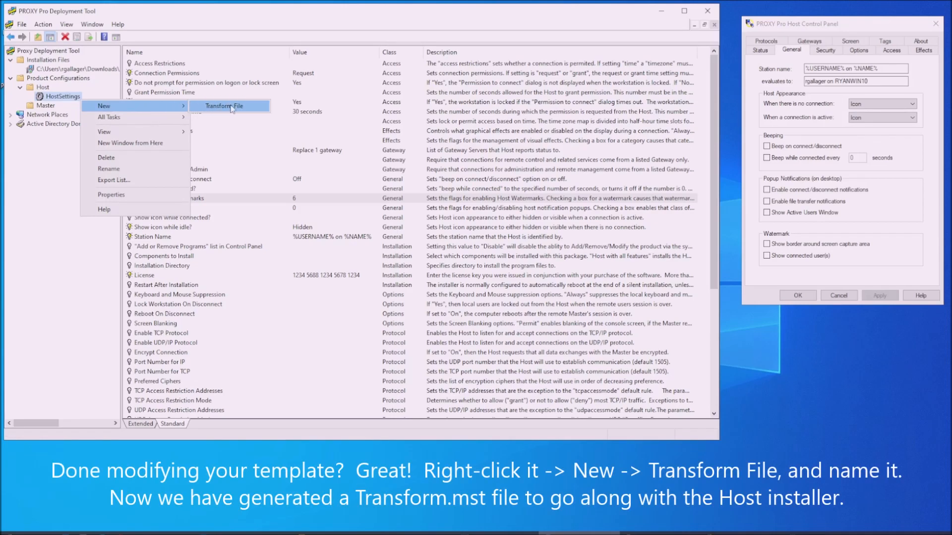
left_click(264, 108)
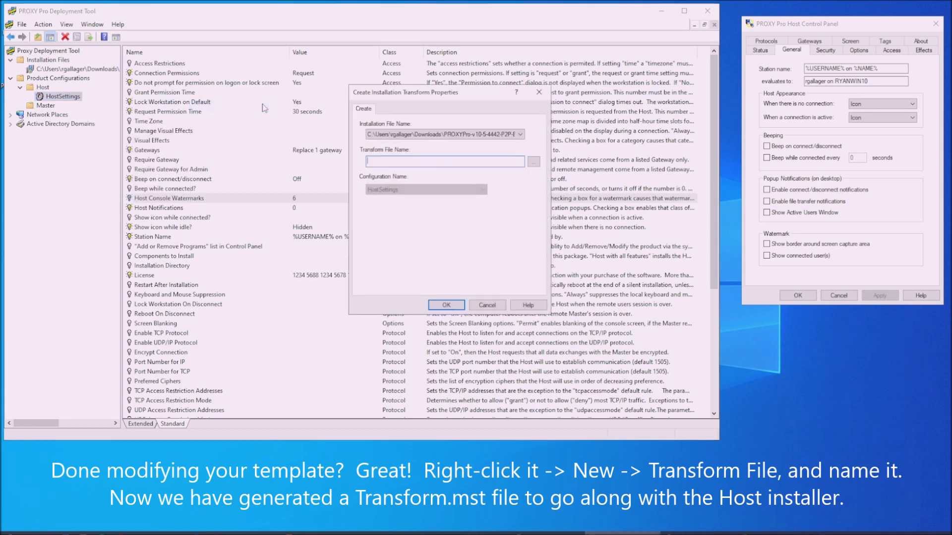
type("Hos")
type("t")
key("Return")
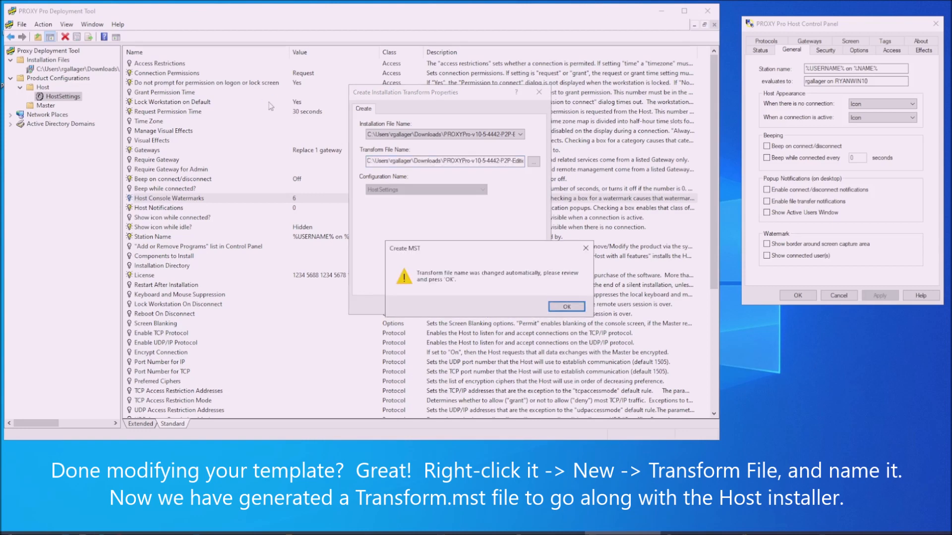
key("Return")
left_click(448, 307)
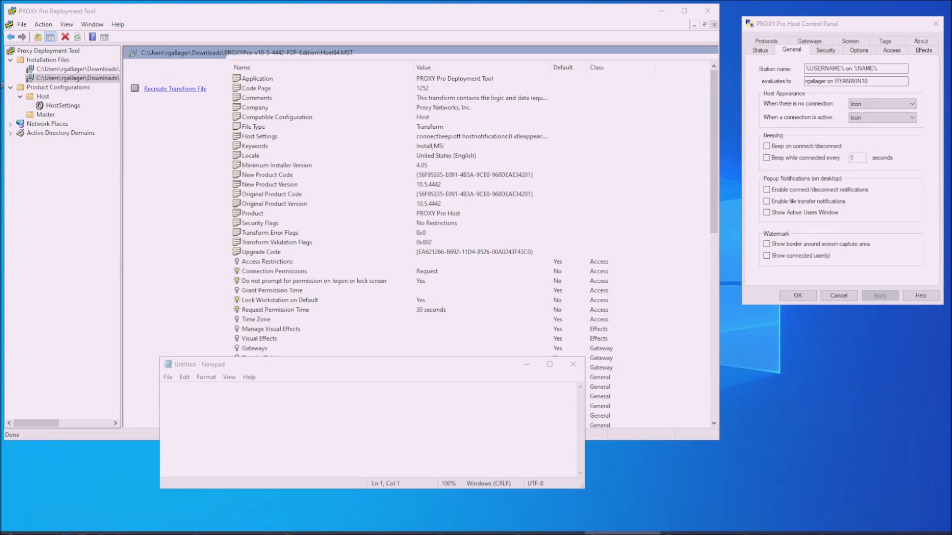
- Type msiexec /qn /I Host-x64.msi TRANSFORMS="Host64.mst" into the blank Notepad document
left_click(324, 426)
type("ms")
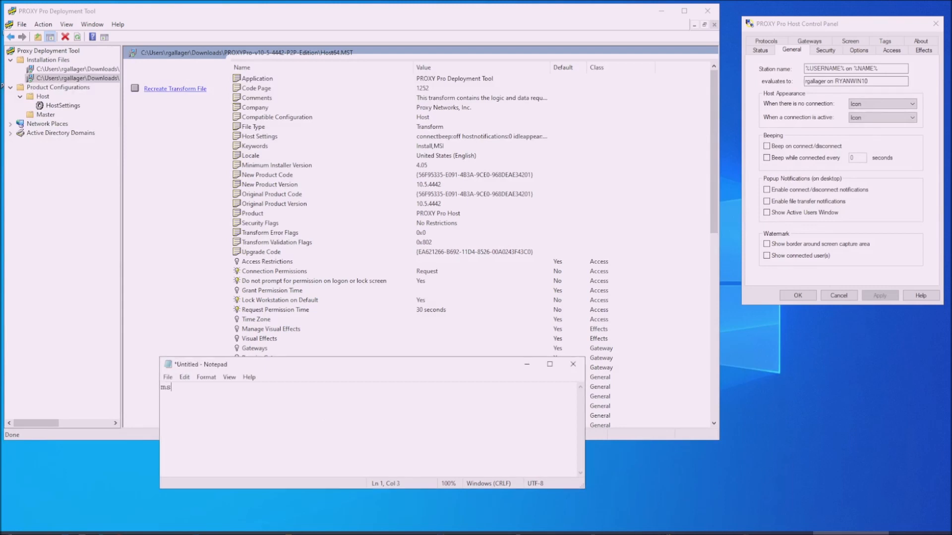
type("iexec /qn /I Host-x")
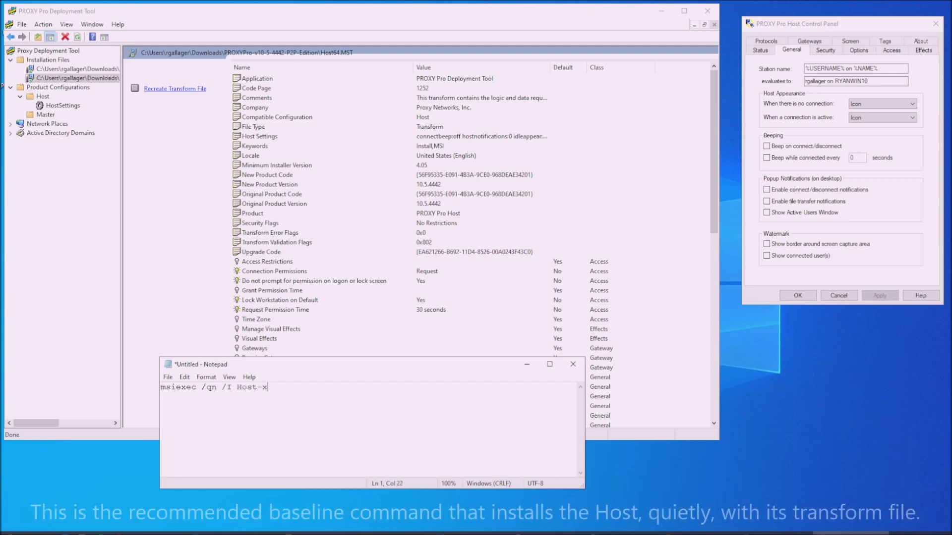
type("64.msi TRANSFORMS")
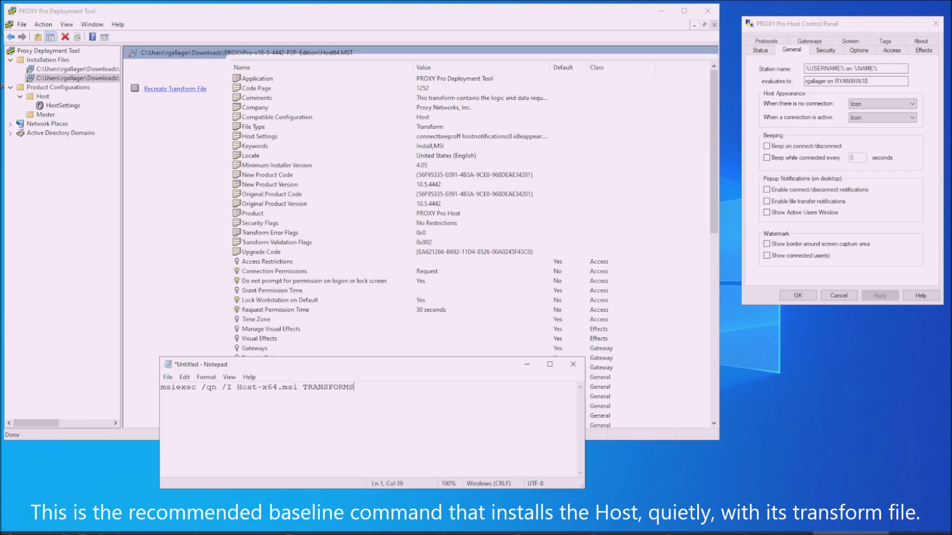
type("=\"Host64.mst\"")
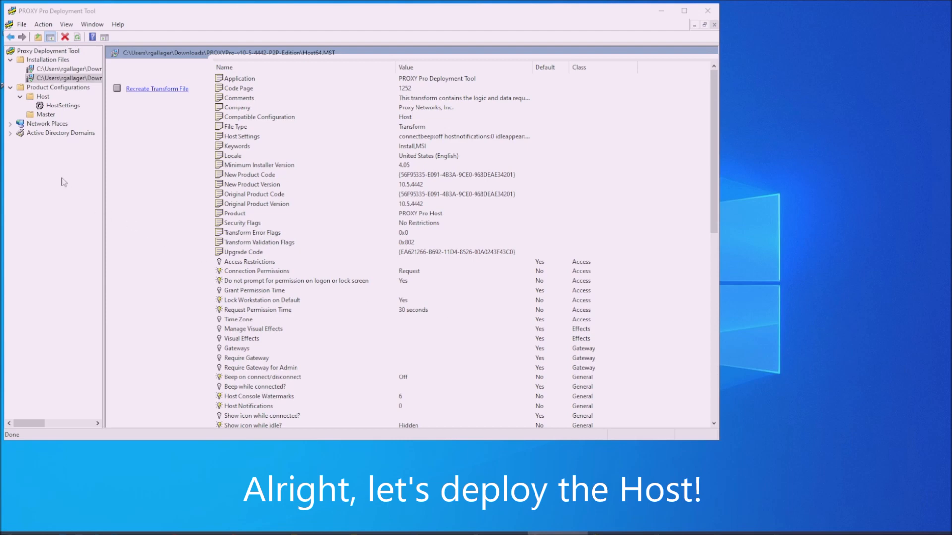
- Refresh the proxynetworks.com domain and select computer Maloney under Computers
left_click(11, 134)
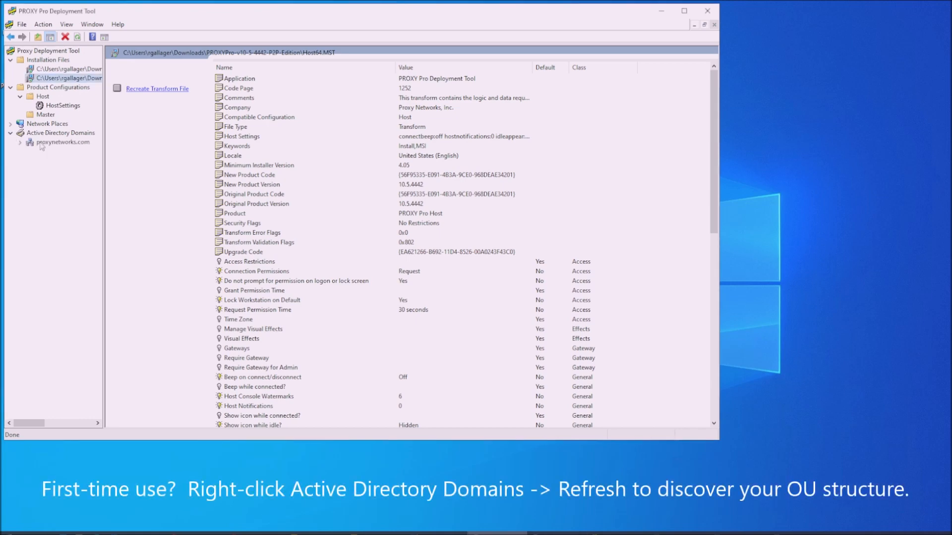
left_click(20, 143)
right_click(78, 143)
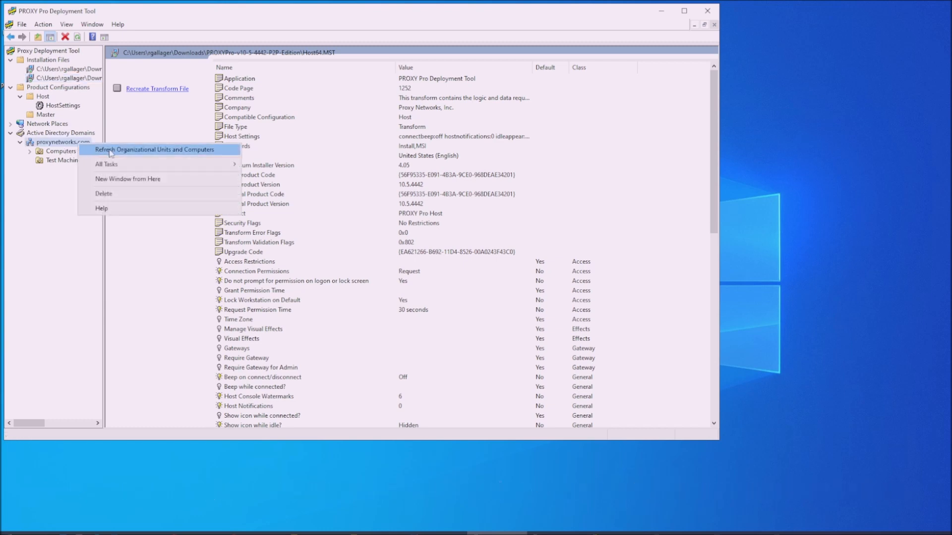
left_click(110, 151)
left_click(30, 151)
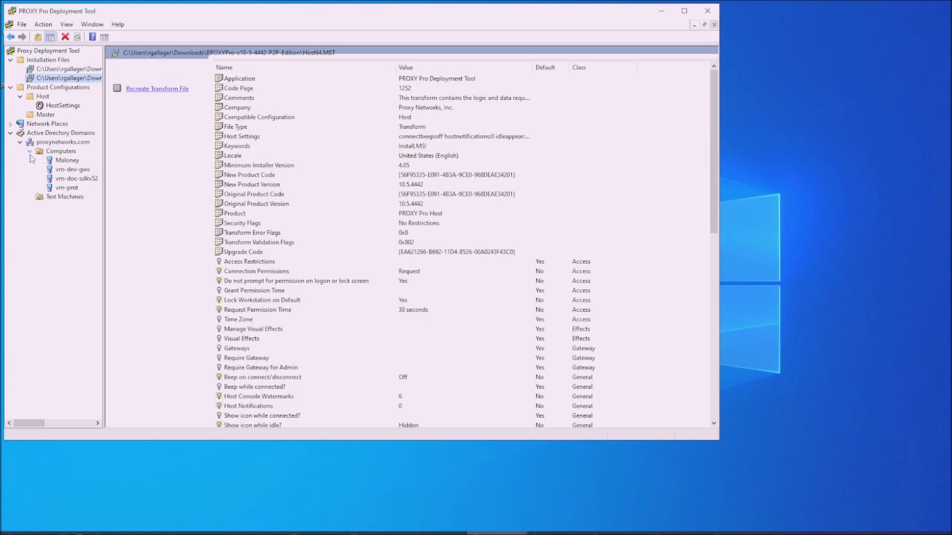
left_click(77, 163)
- Install software on Maloney using Host-x64.msi with the Host64.MST transform
right_click(76, 162)
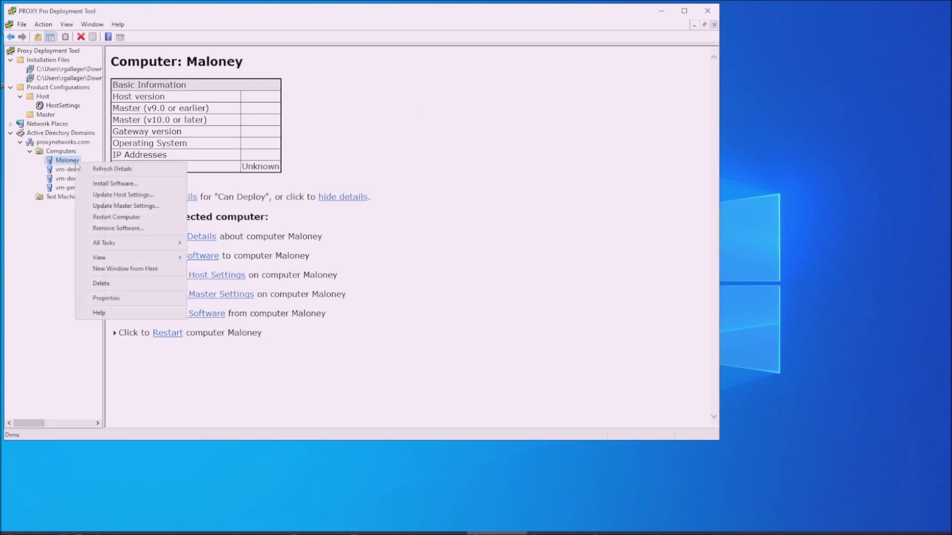
left_click(151, 186)
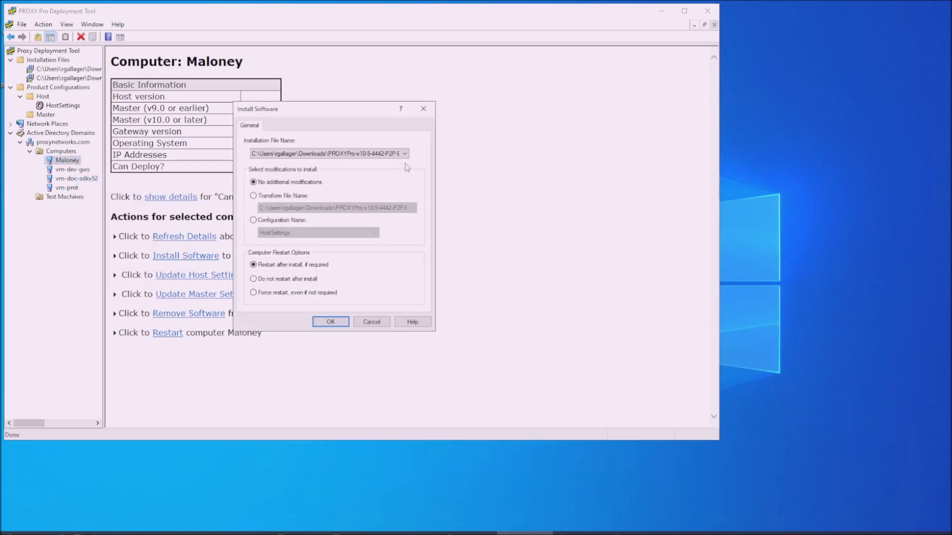
left_click_drag(359, 109, 467, 92)
left_click(505, 137)
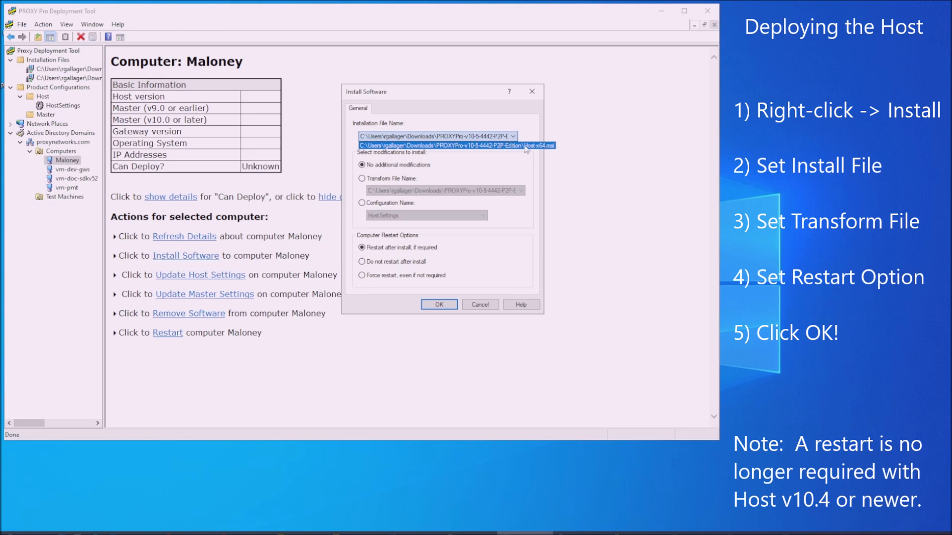
left_click(527, 145)
left_click(388, 179)
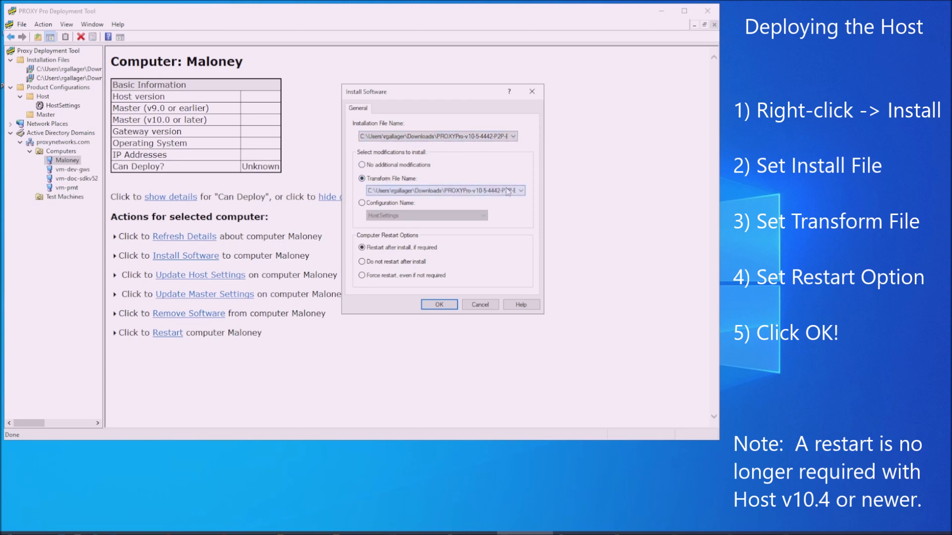
left_click(517, 193)
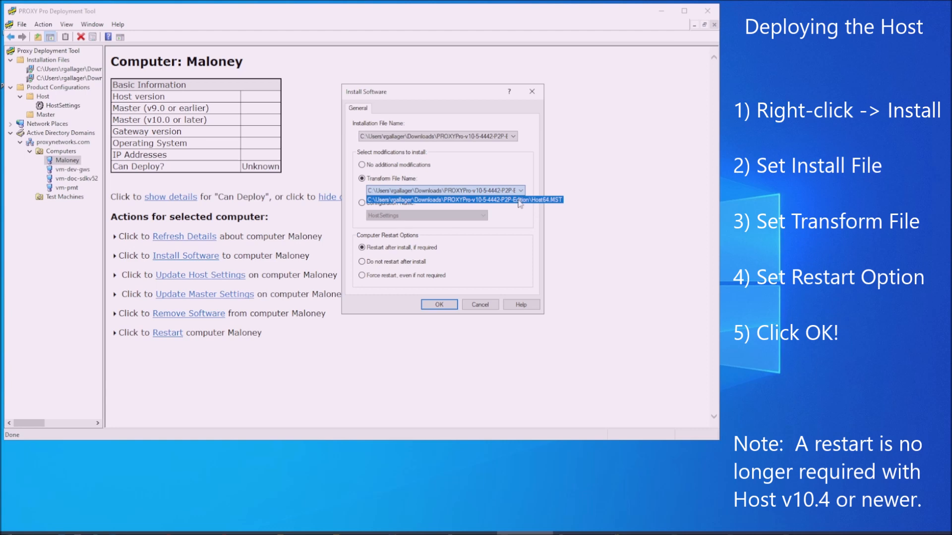
left_click(535, 192)
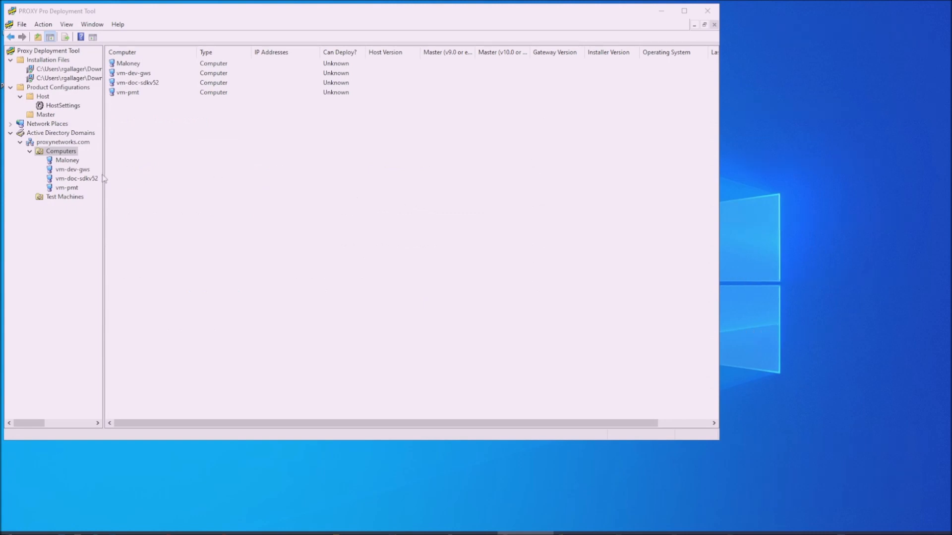
- Select vm-pmt, vm-dev-gws and Maloney in Computers and start Install Software for all three
left_click(61, 153)
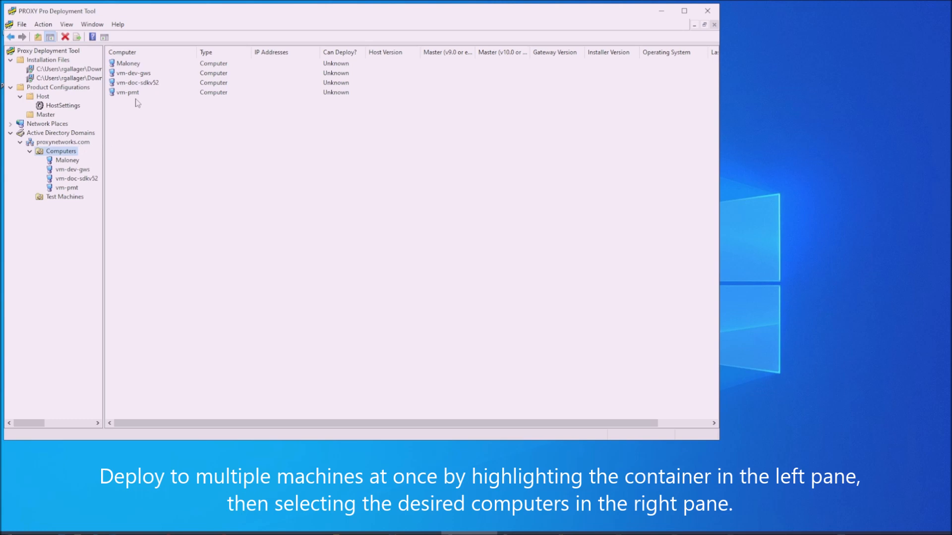
key("ctrl+a")
left_click(208, 141)
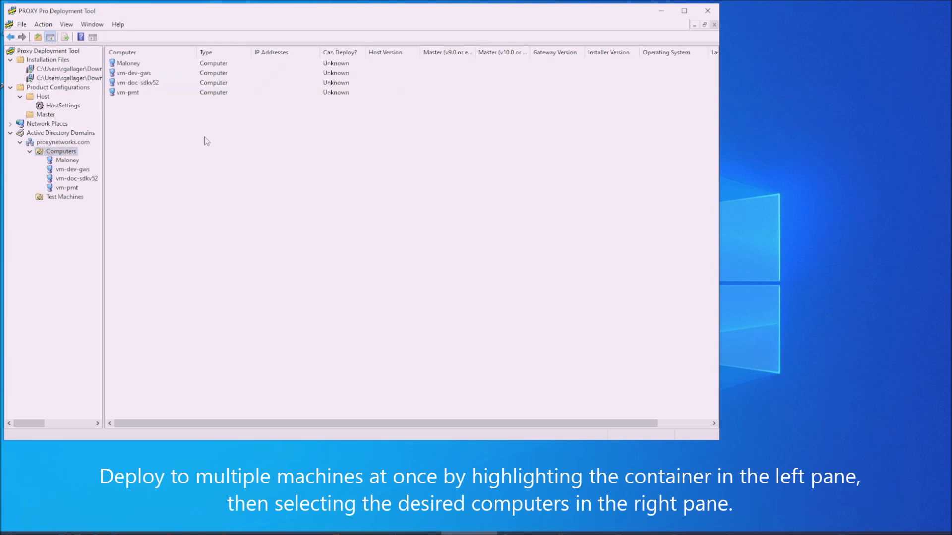
left_click(133, 93)
left_click(139, 74, "ctrl")
left_click(163, 64, "ctrl")
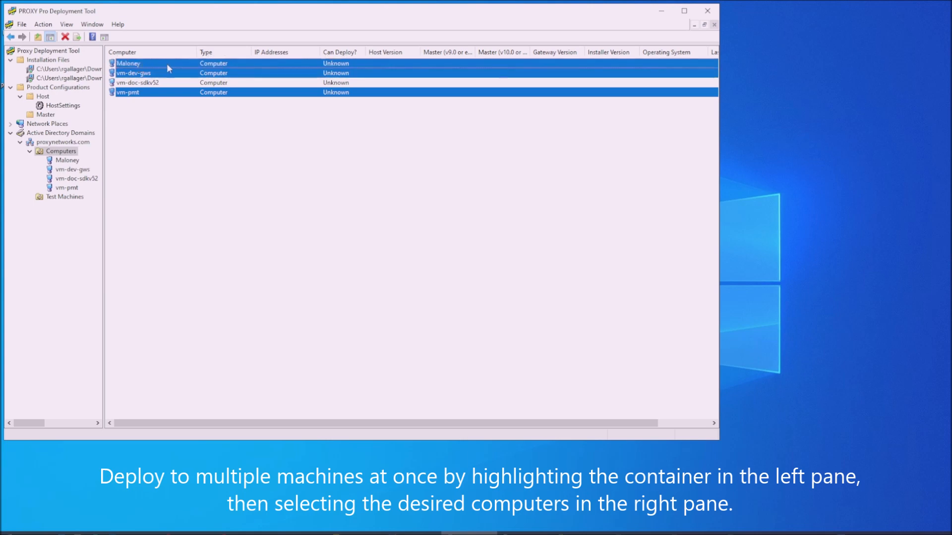
right_click(169, 64)
left_click(206, 85)
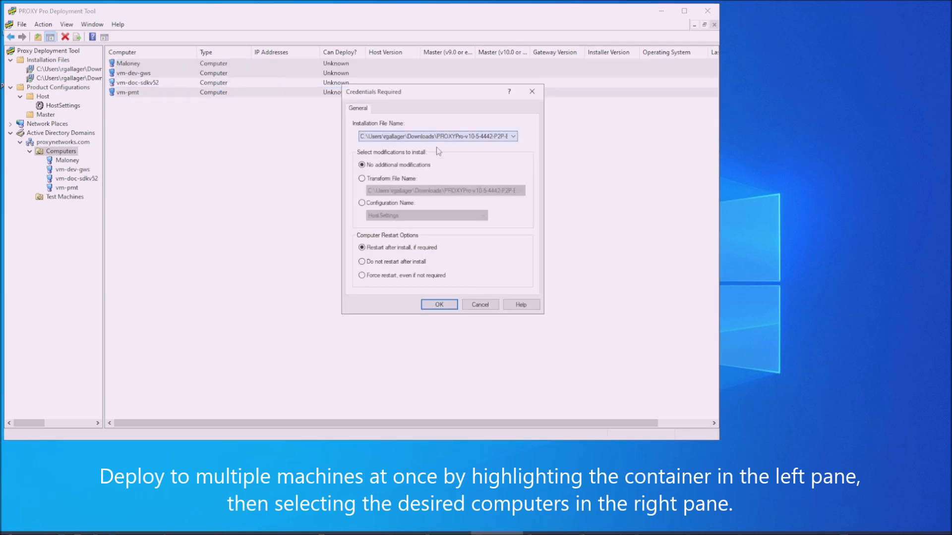